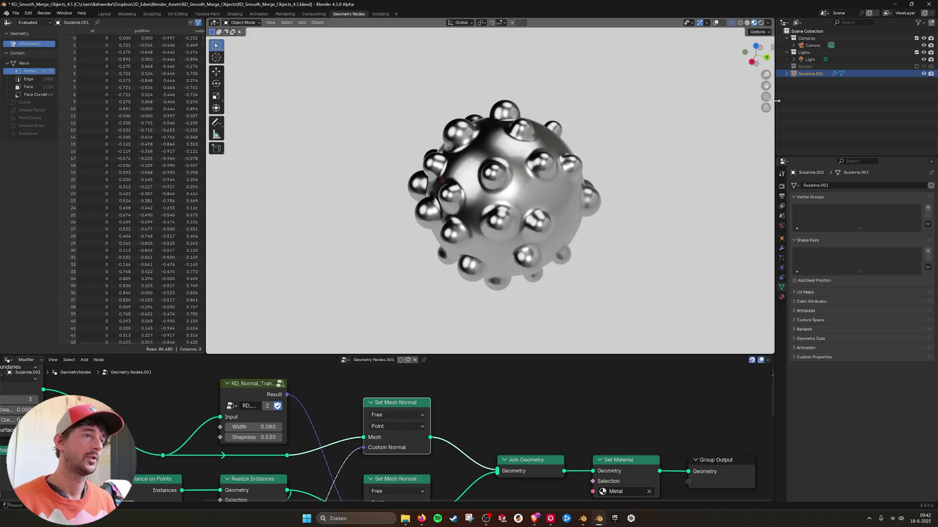
Set the seed of the Distribute Points on Faces node to 3
middle_drag(554, 210, 568, 192)
scroll(205, 410, down, 3)
middle_drag(172, 415, 312, 356)
scroll(253, 414, up, 2)
drag(228, 481, 246, 480)
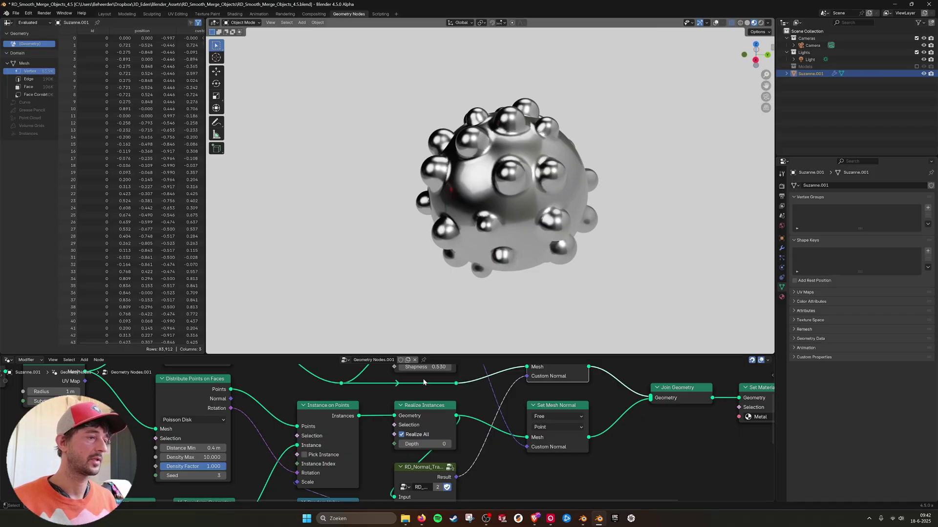
middle_drag(423, 383, 374, 423)
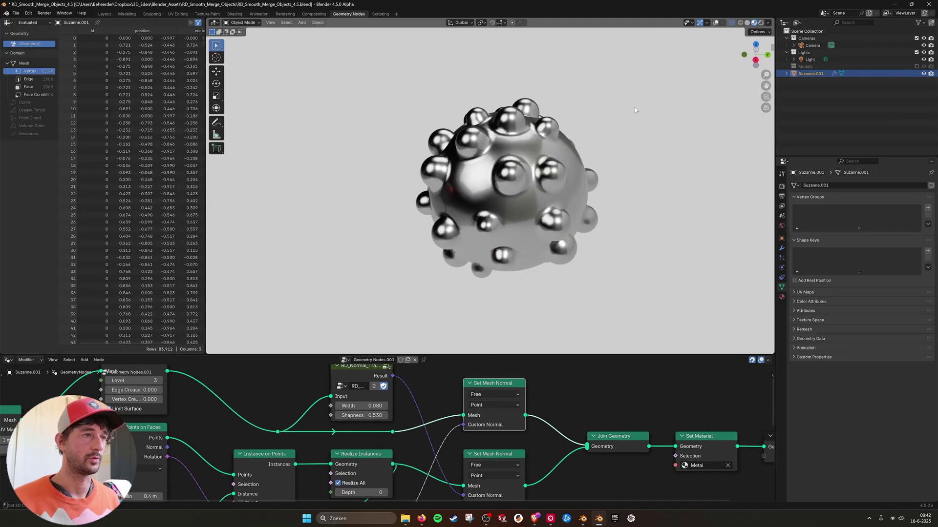
Inspect the sphere with its bumps in wireframe and solid shading, and return the viewport to Material Preview
click(740, 22)
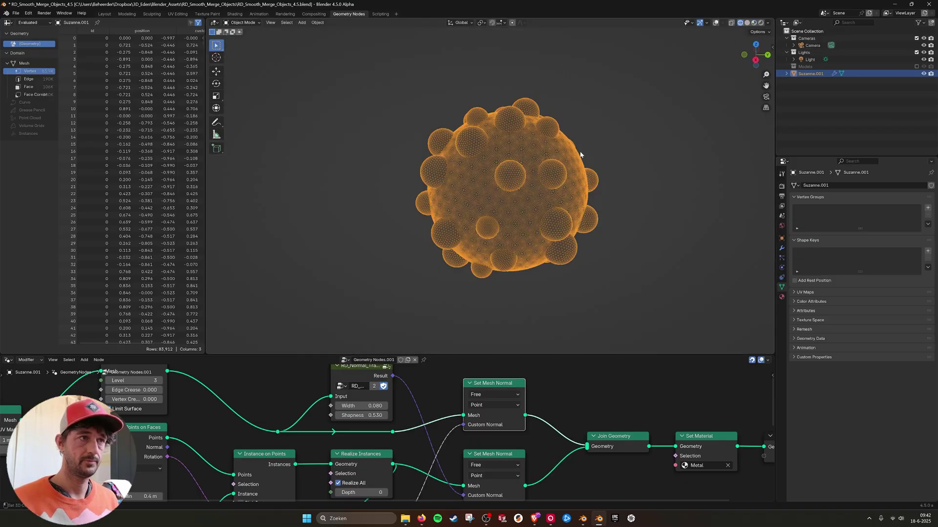
scroll(547, 186, up, 2)
middle_drag(544, 189, 490, 111)
scroll(481, 110, up, 2)
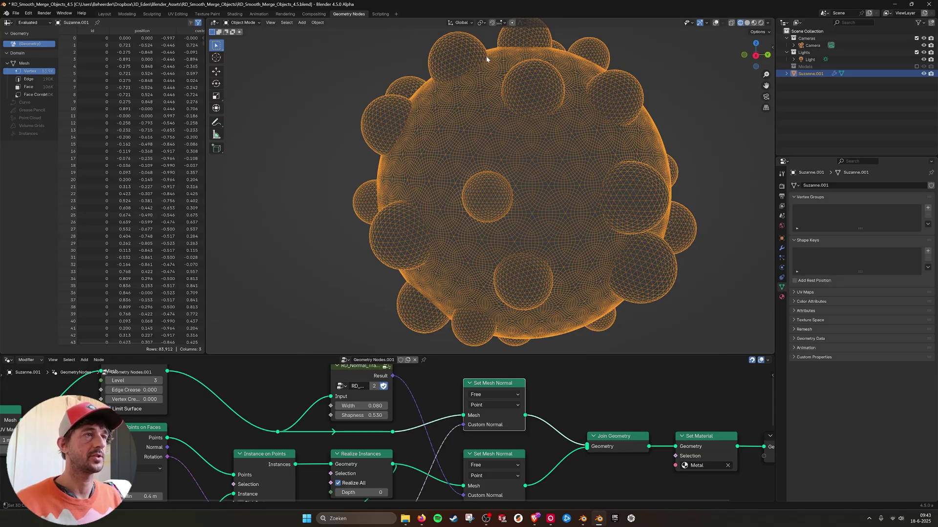
click(747, 23)
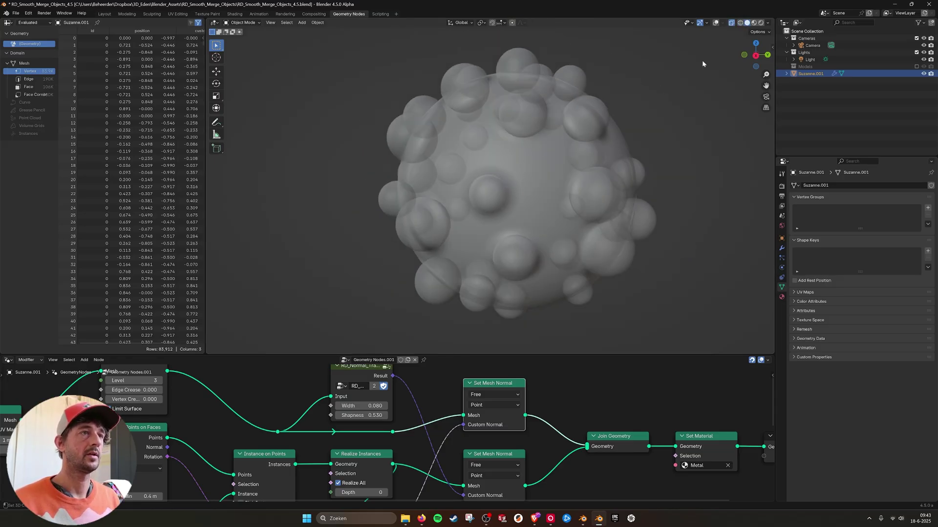
click(753, 22)
scroll(523, 183, down, 2)
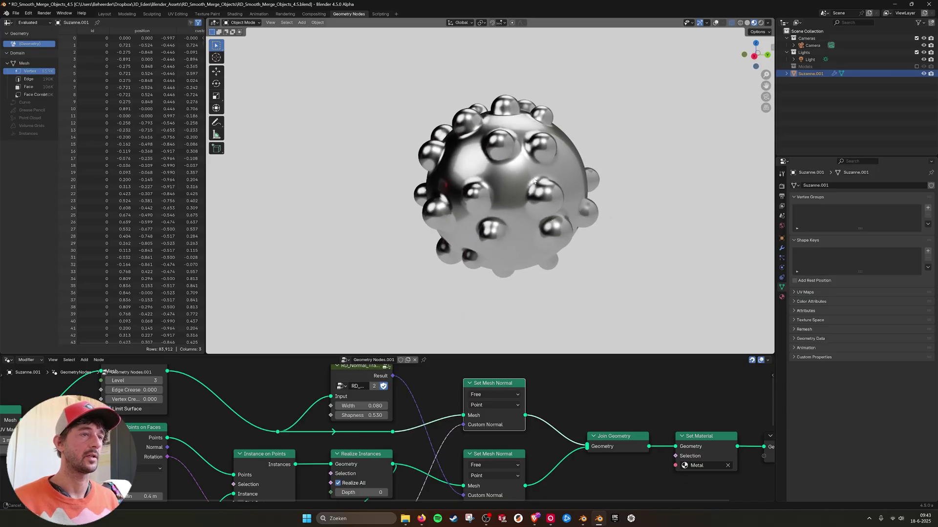
Switch to the Blender window with RD_Transfer_Normal_Data_4.4 and enlarge its 3D viewport around the metallic sphere
mouse_move(582, 515)
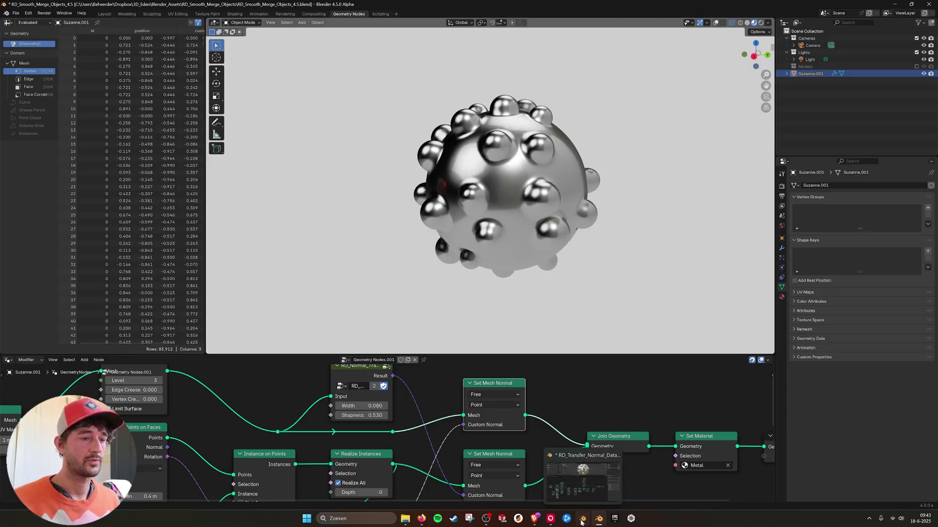
click(582, 483)
middle_drag(523, 227, 521, 239)
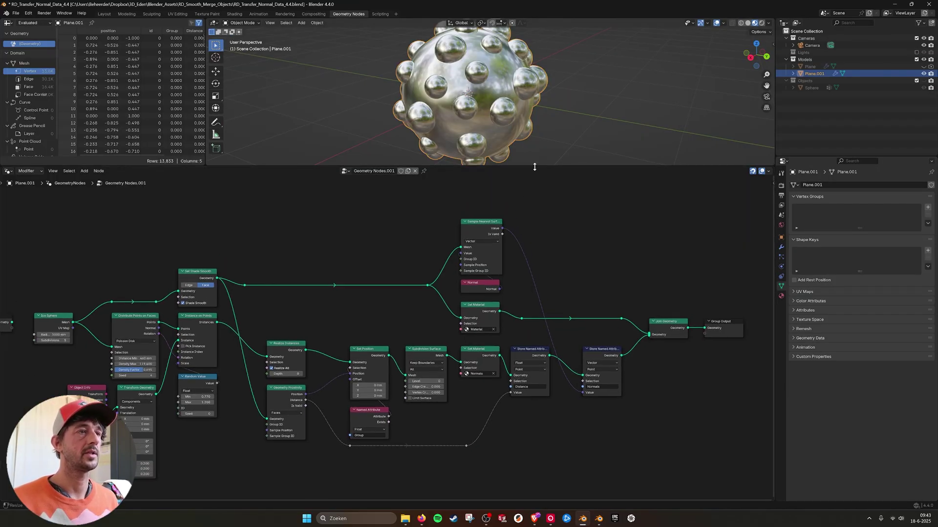
drag(534, 167, 534, 341)
scroll(669, 203, up, 2)
scroll(509, 194, down, 1)
middle_drag(509, 194, 462, 161)
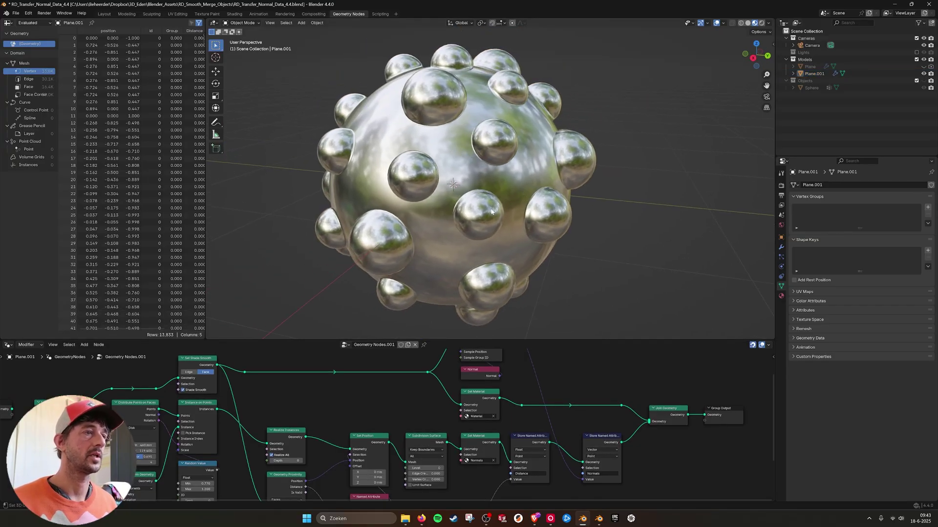
middle_drag(491, 211, 494, 217)
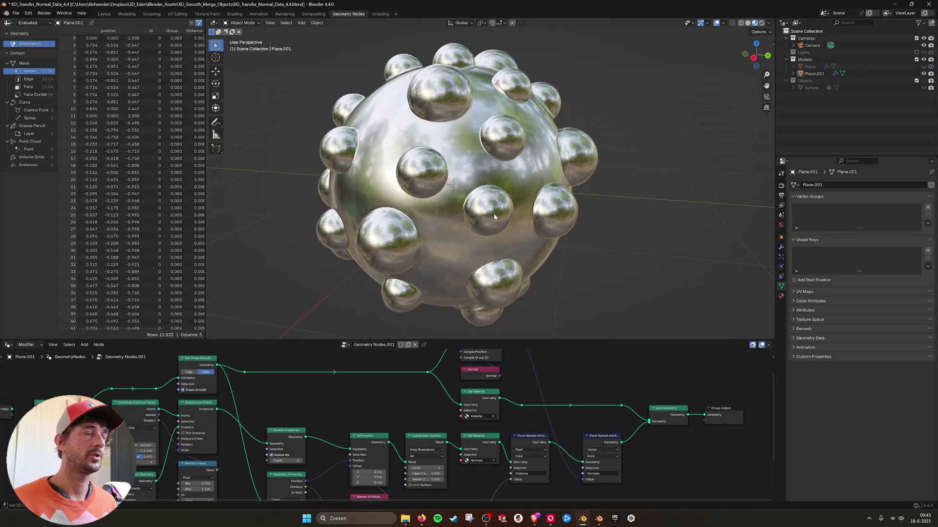
Hide Plane.001, unhide the Sphere source object and select it
click(923, 73)
click(923, 88)
click(532, 159)
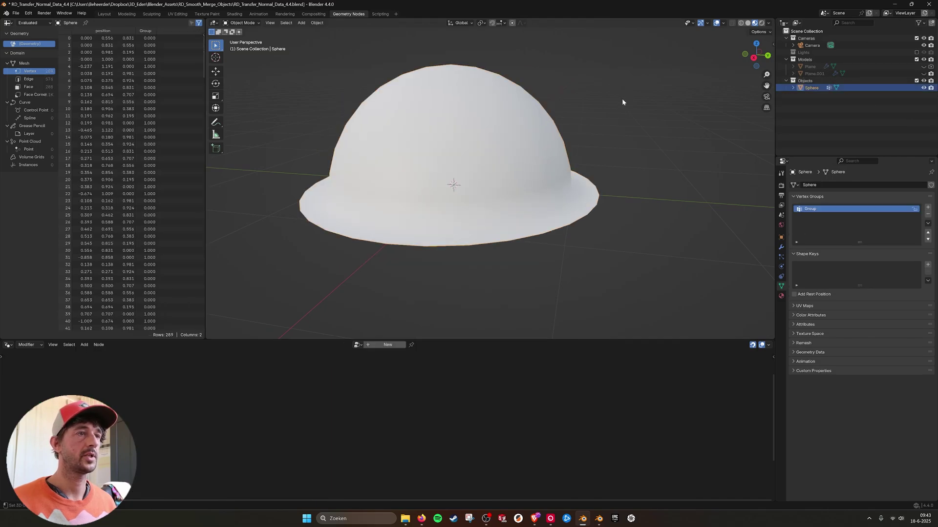
Examine the Sphere object's dome and flared rim in wireframe, solid shading and Edit Mode
middle_drag(625, 94, 593, 158)
click(741, 24)
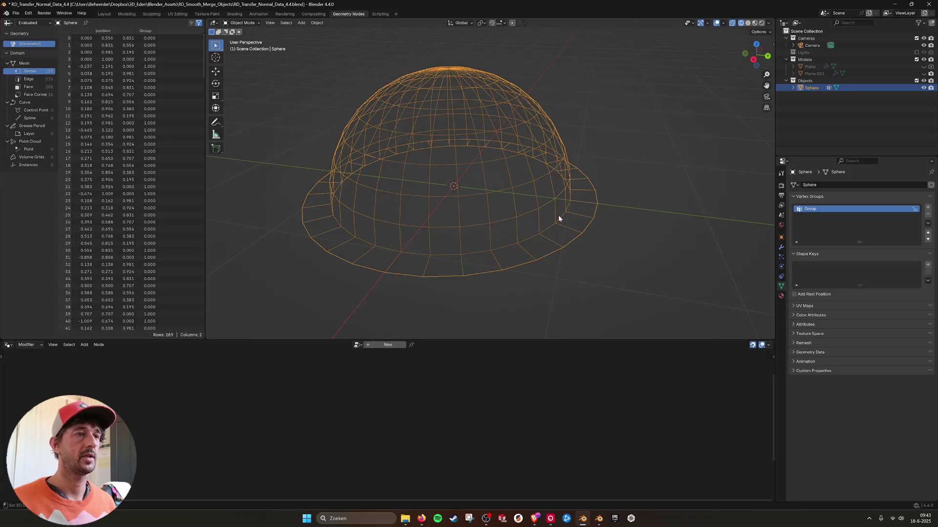
click(747, 23)
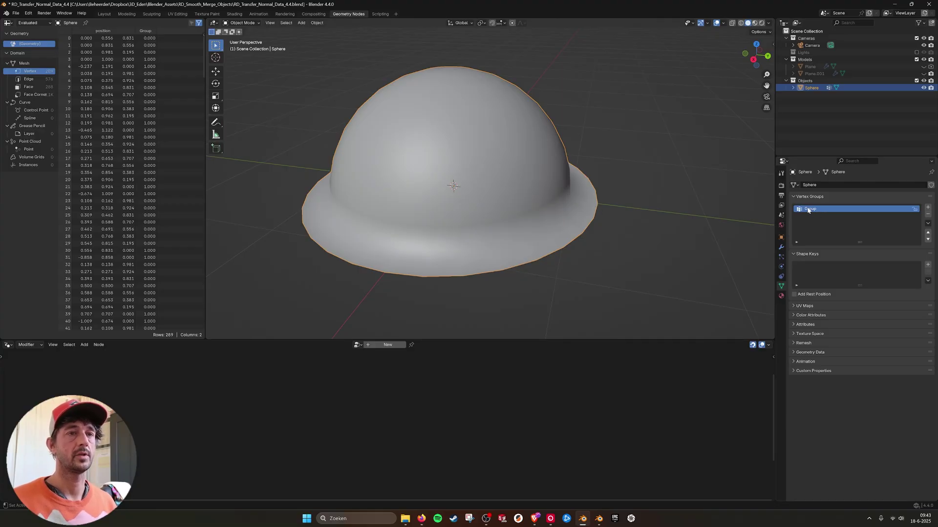
key(Tab)
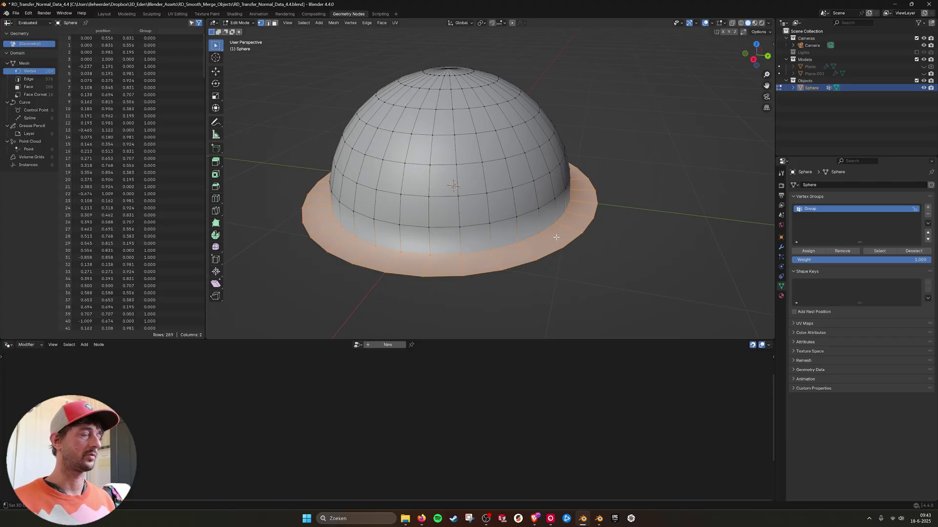
key(Tab)
click(664, 142)
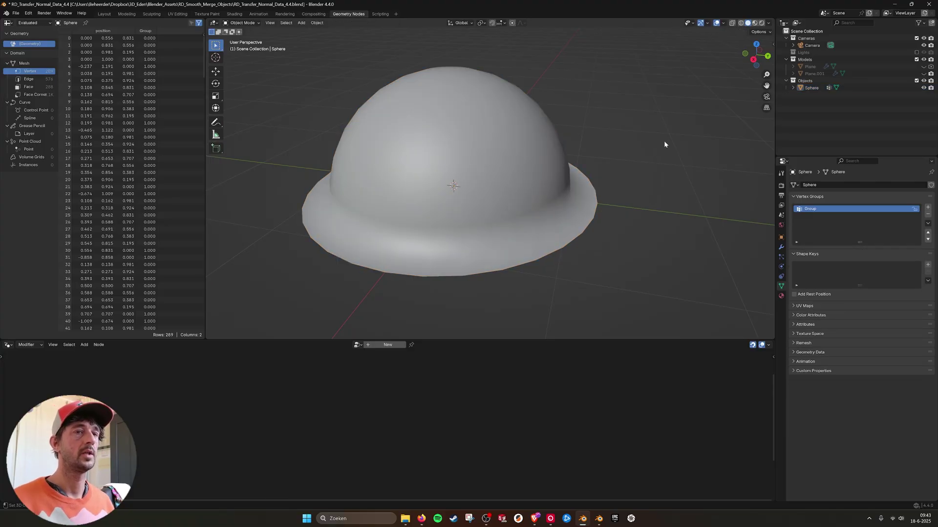
Exclude the Objects collection from the view layer, unhide Plane.001 and select it
click(916, 81)
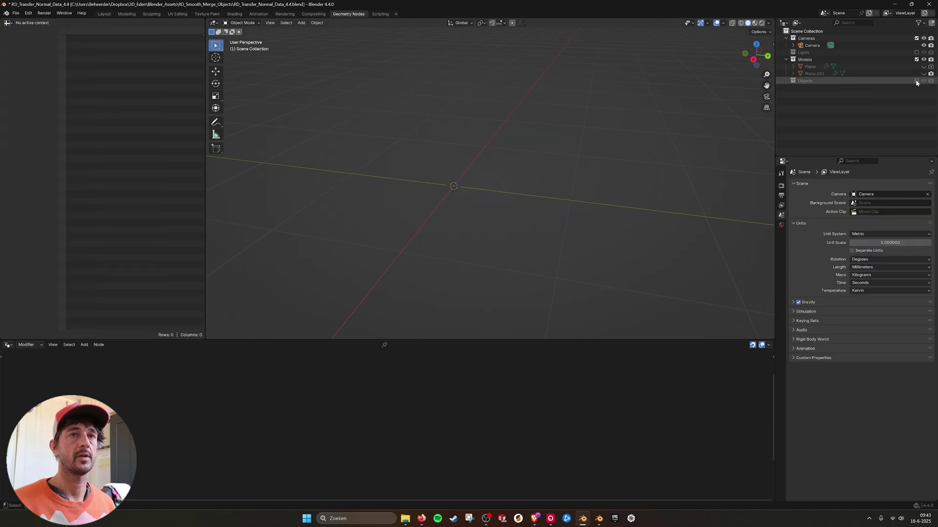
click(923, 73)
click(433, 173)
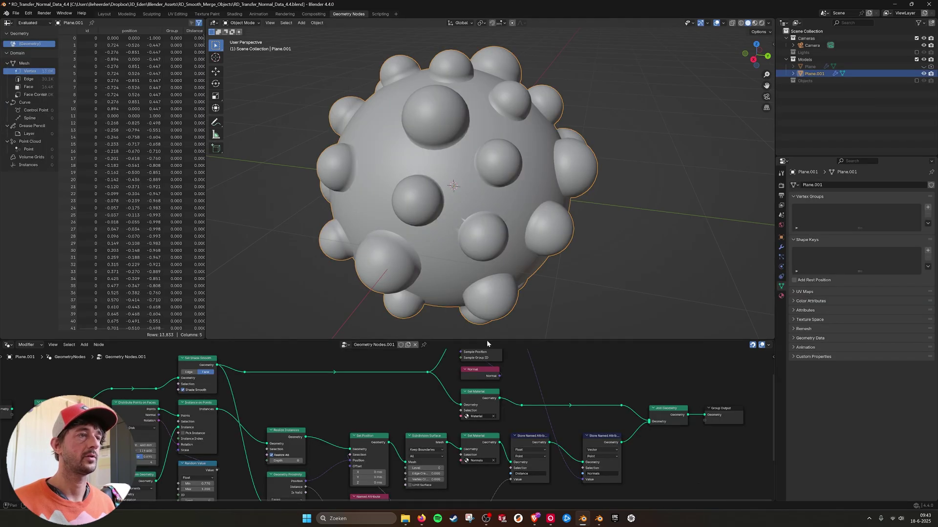
Enlarge the node editor to show the whole node tree and set the viewport to Material Preview shading
drag(540, 341, 512, 168)
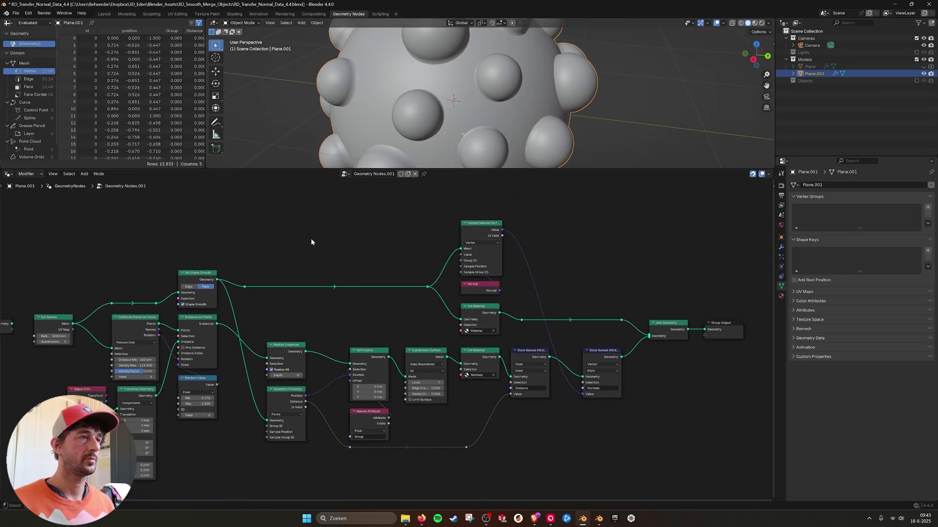
middle_drag(311, 239, 385, 233)
scroll(493, 63, down, 3)
middle_drag(493, 64, 458, 59)
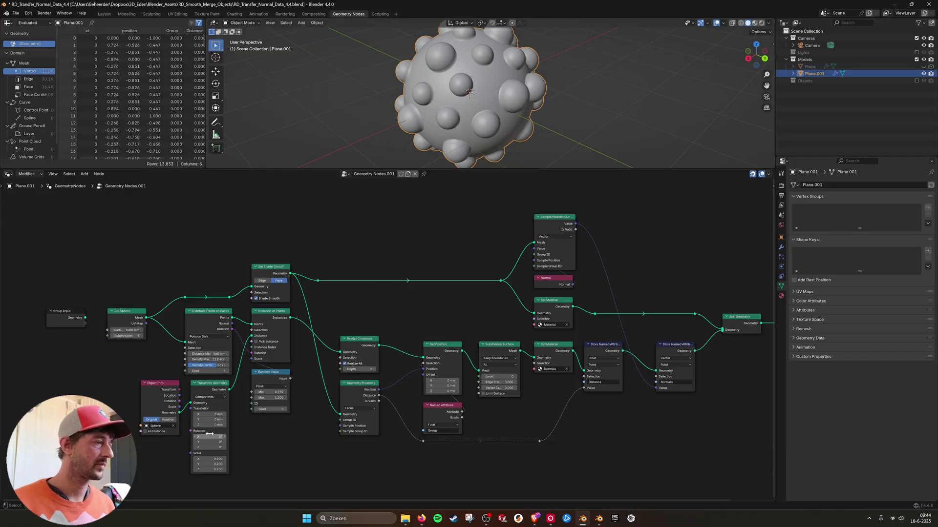
click(754, 23)
middle_drag(570, 64, 538, 58)
Try a Z translation of 10 on the Transform Geometry node and change it back
click(213, 425)
text(10)
key(Return)
drag(210, 425, 199, 425)
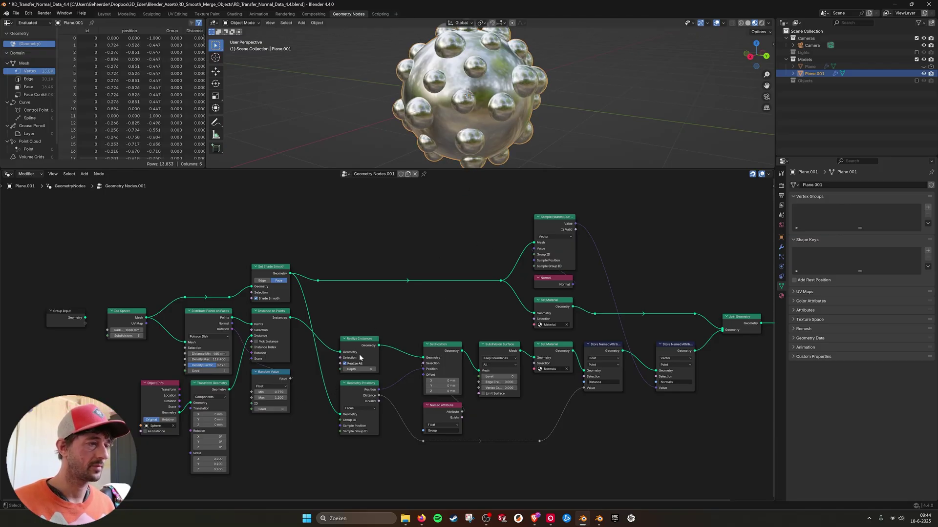
Examine the Set Position node and the Named Attribute node that reads the Group attribute
click(446, 344)
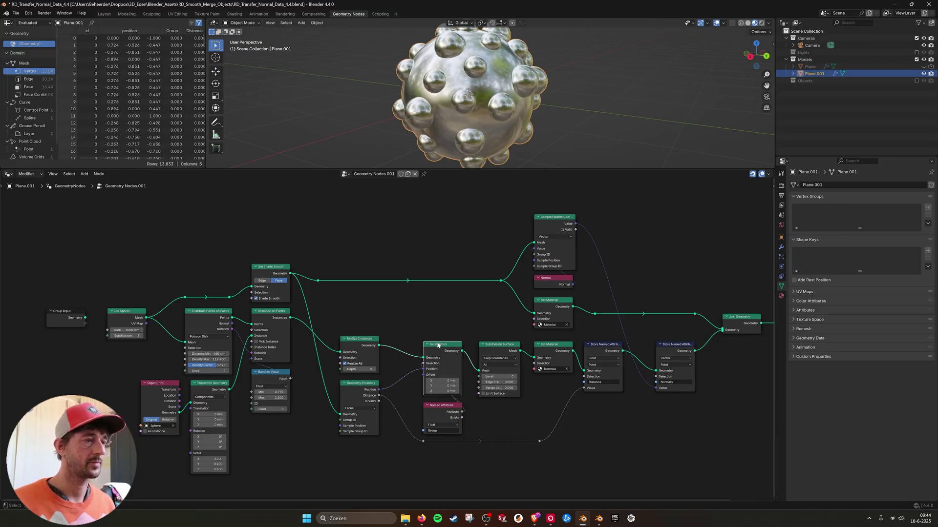
click(435, 430)
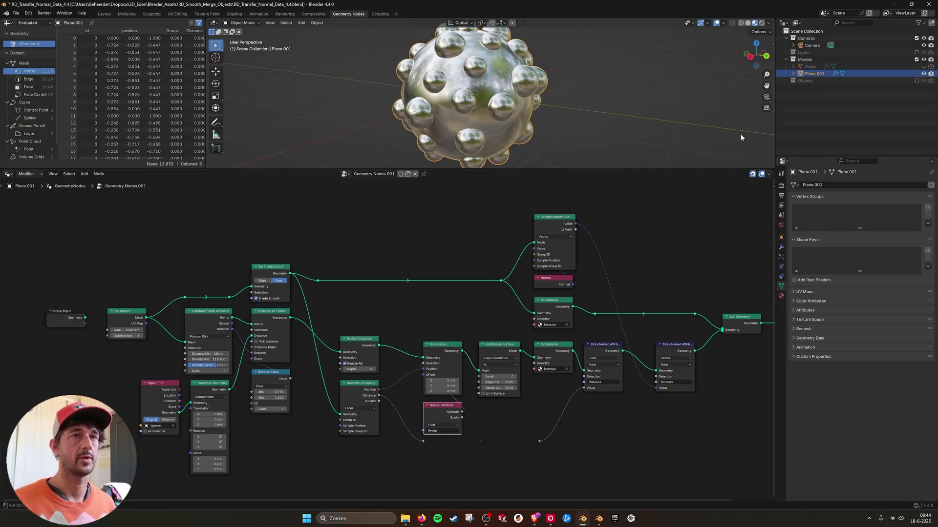
middle_drag(335, 379, 352, 374)
scroll(353, 367, up, 2)
middle_drag(306, 322, 430, 359)
scroll(430, 359, up, 3)
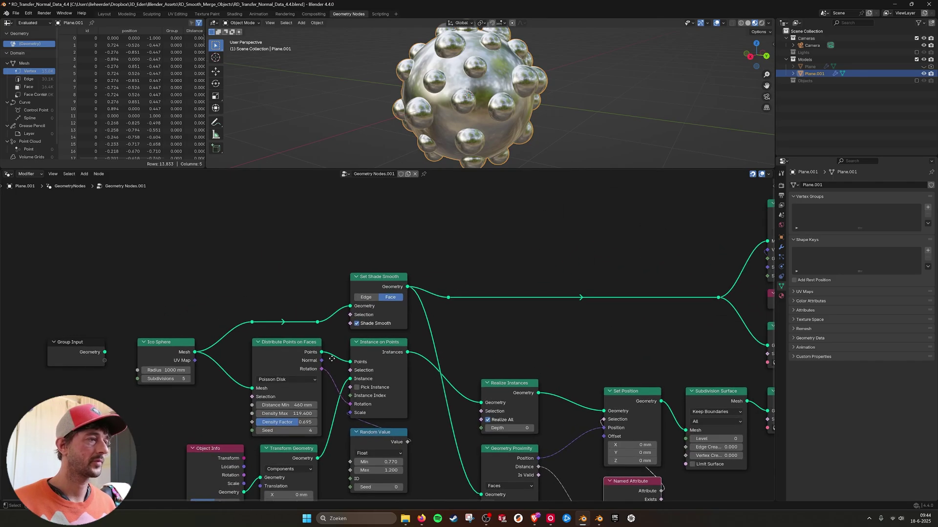
Connect the Ico Sphere's mesh output to a Viewer node and place it above the Set Shade Smooth node
scroll(320, 379, down, 2)
middle_drag(321, 382, 334, 391)
drag(204, 351, 315, 233)
click(325, 244)
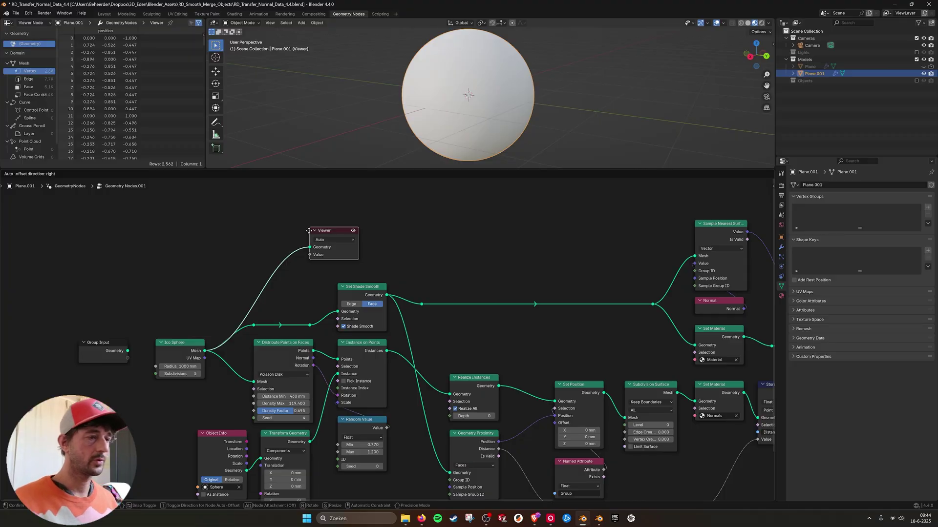
click(334, 236)
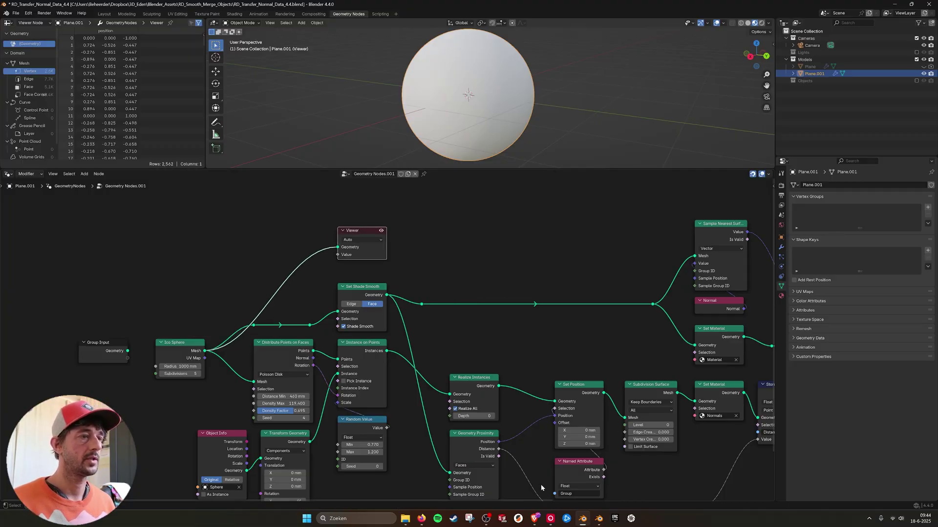
click(487, 522)
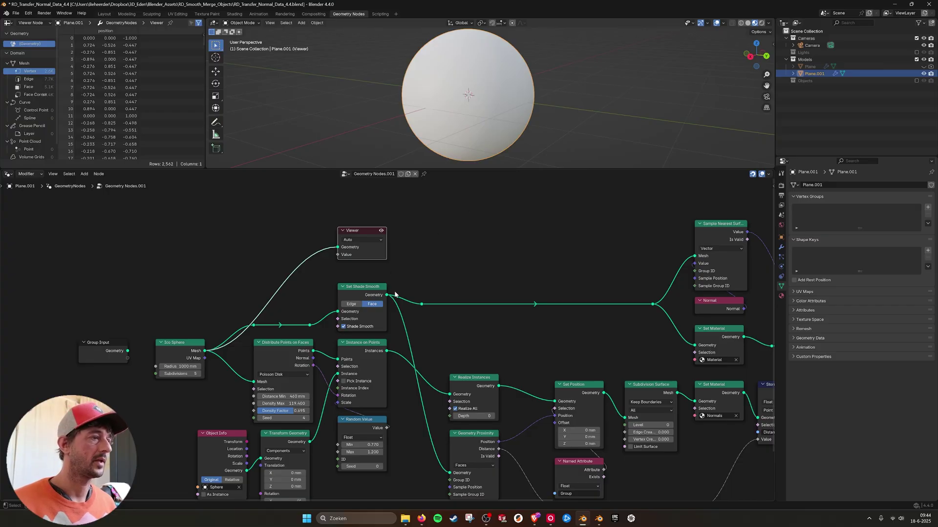
Preview the Set Shade Smooth geometry and the Distribute Points on Faces points through the Viewer node
drag(388, 295, 480, 247)
click(295, 343)
drag(313, 351, 463, 261)
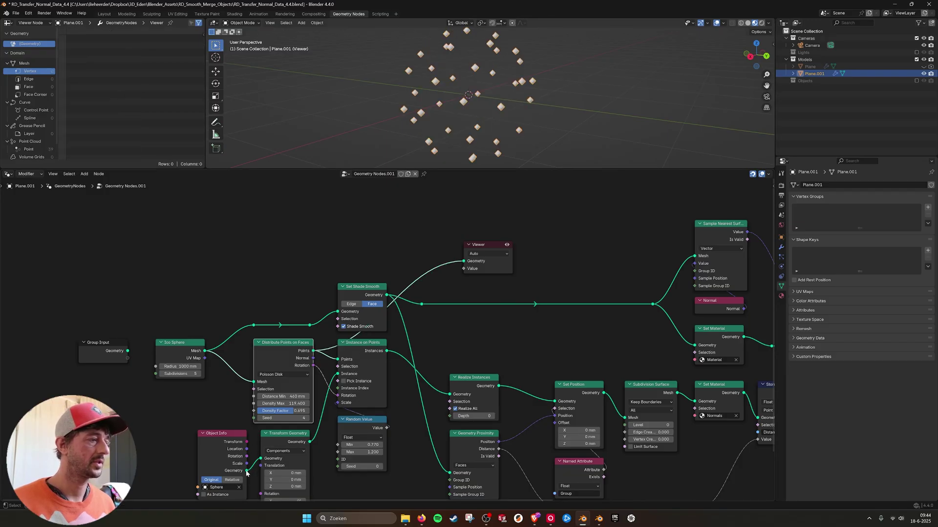
Preview the Transform Geometry output and the Instance on Points instances through the Viewer node
drag(309, 442, 463, 261)
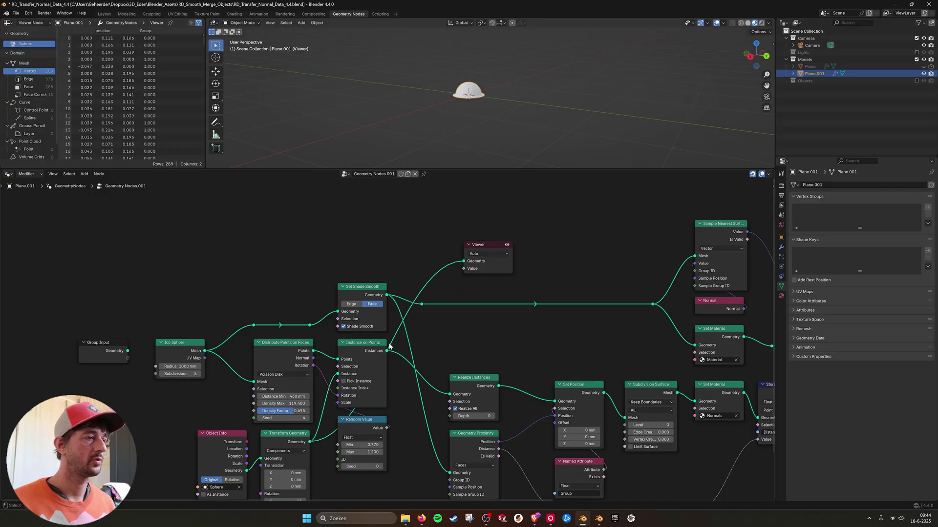
drag(386, 350, 463, 262)
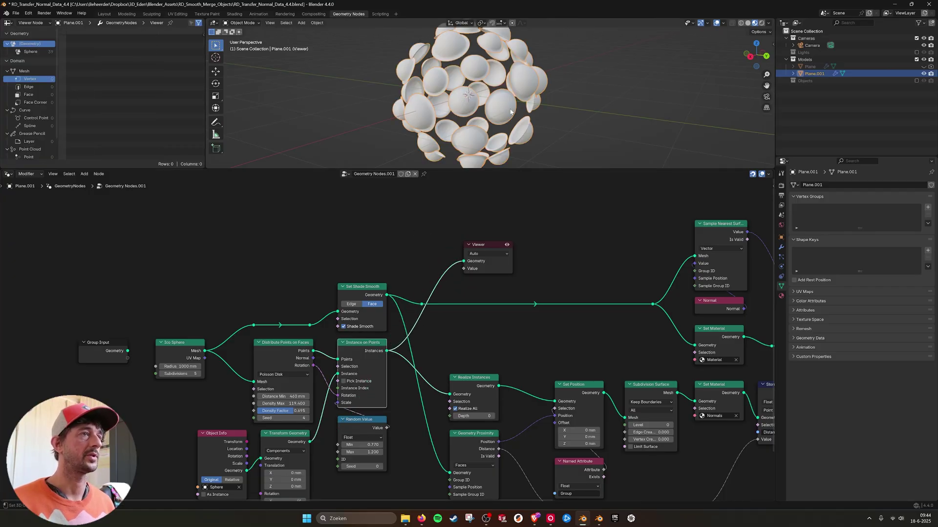
middle_drag(510, 111, 494, 115)
Move the Viewer node above the Set Position node and preview the Realize Instances output through it
drag(485, 247, 586, 338)
middle_drag(586, 338, 338, 266)
drag(350, 282, 351, 267)
middle_drag(323, 272, 380, 284)
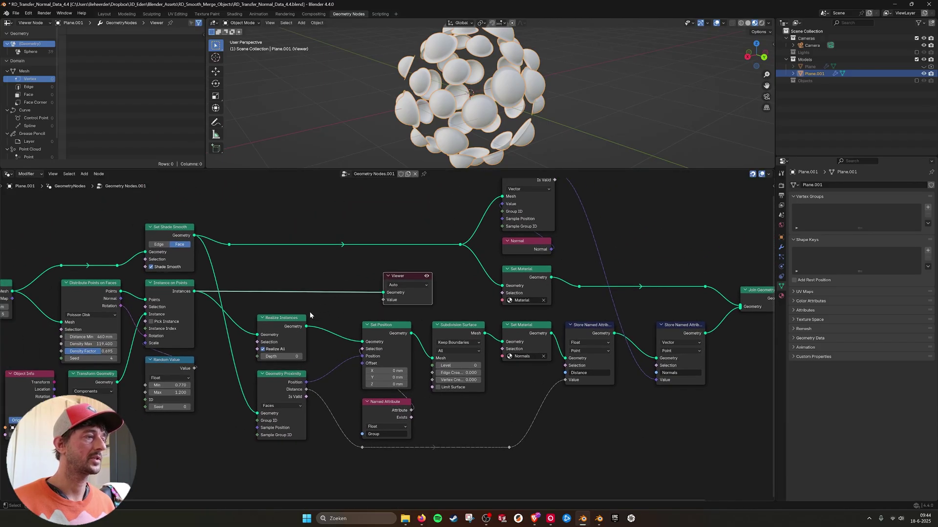
drag(307, 326, 383, 293)
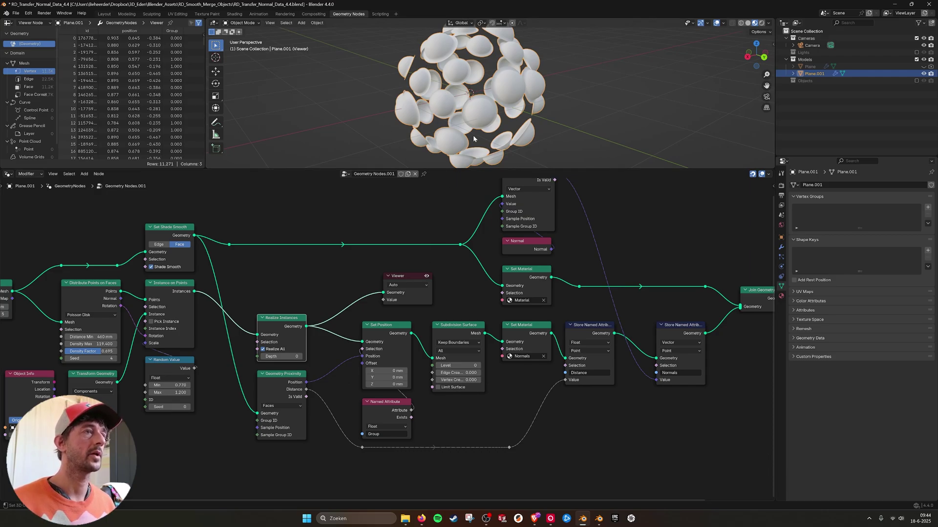
Move the Viewer node above the Subdivision Surface node and preview the Set Position output through it
middle_drag(431, 305, 380, 287)
drag(361, 261, 410, 259)
drag(360, 316, 381, 275)
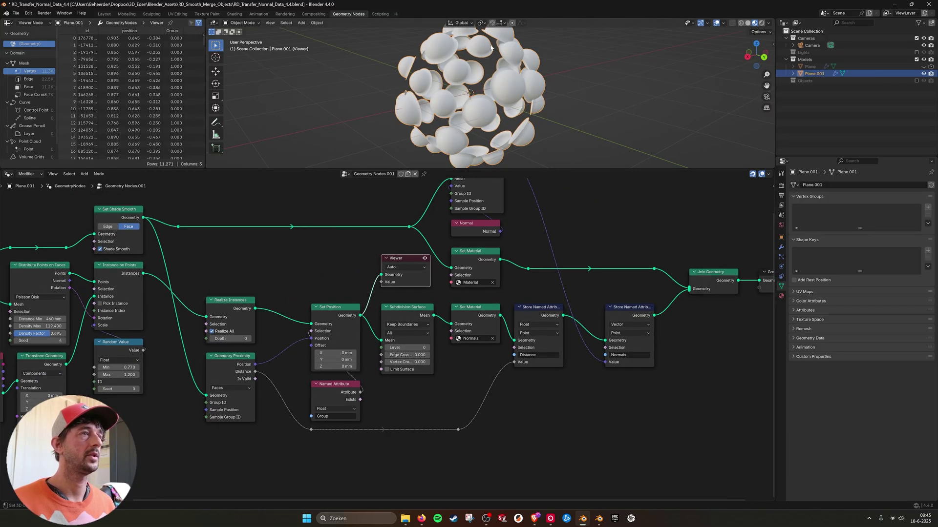
Move the Viewer node near Join Geometry and preview the joined geometry through it in solid shading
middle_drag(372, 225, 370, 258)
drag(401, 289, 640, 241)
drag(735, 313, 617, 259)
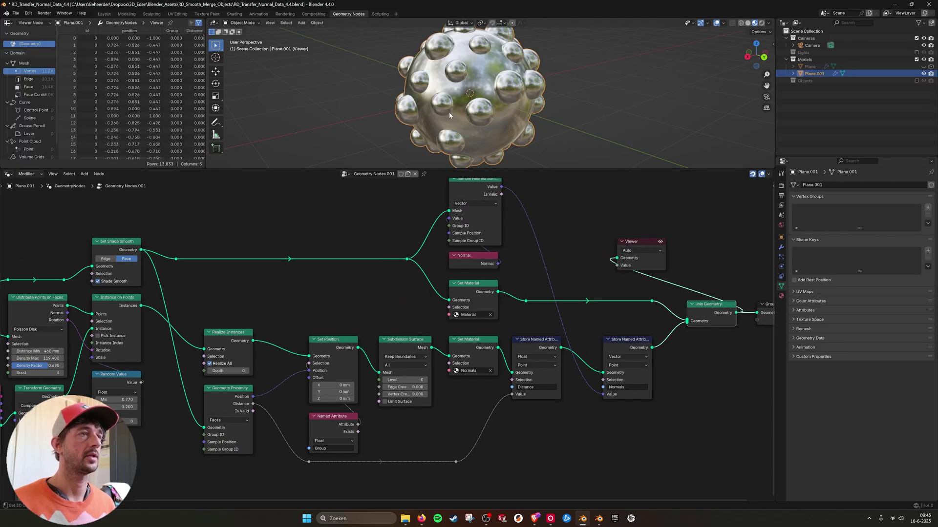
click(747, 23)
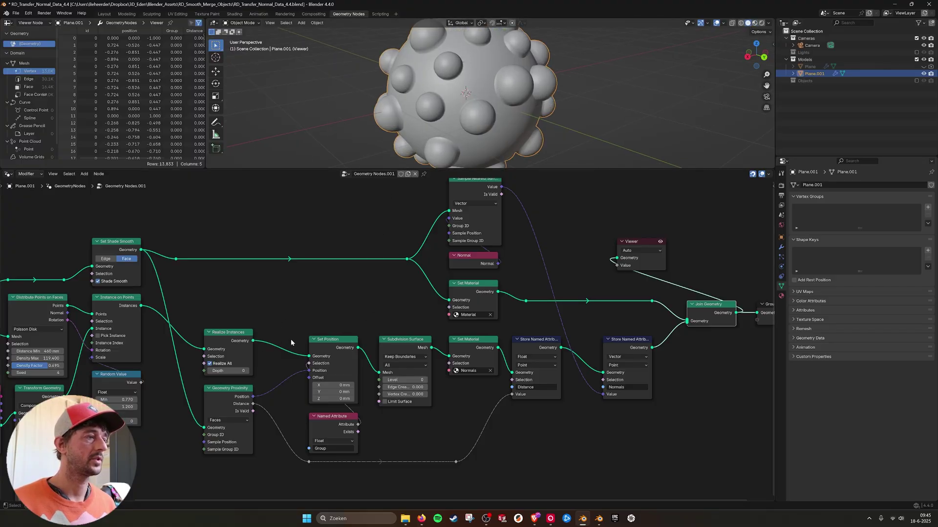
Compare the Realize Instances output with the Set Position output through the Viewer node
drag(252, 341, 616, 258)
drag(359, 348, 618, 259)
middle_drag(634, 273, 567, 270)
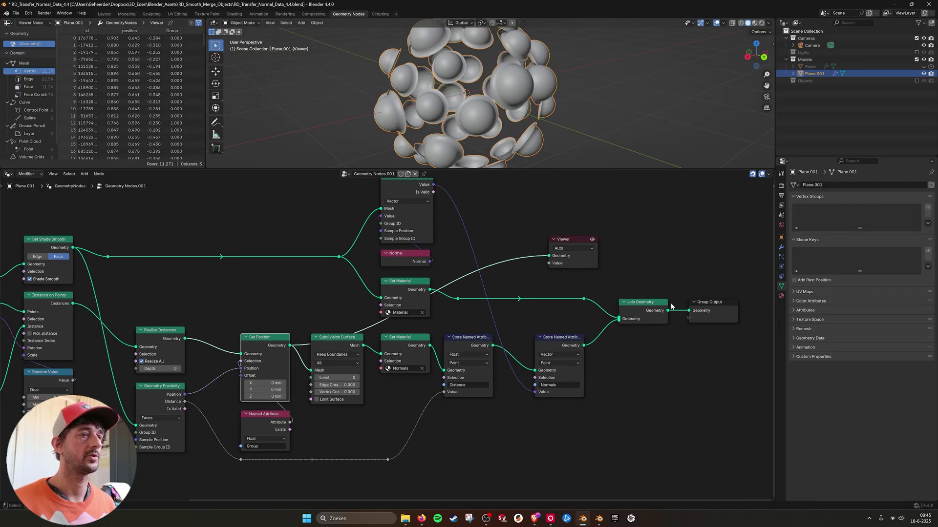
Preview the Join Geometry output through the Viewer node and examine the Store Named Attribute nodes for Distance and Normals
drag(667, 311, 548, 256)
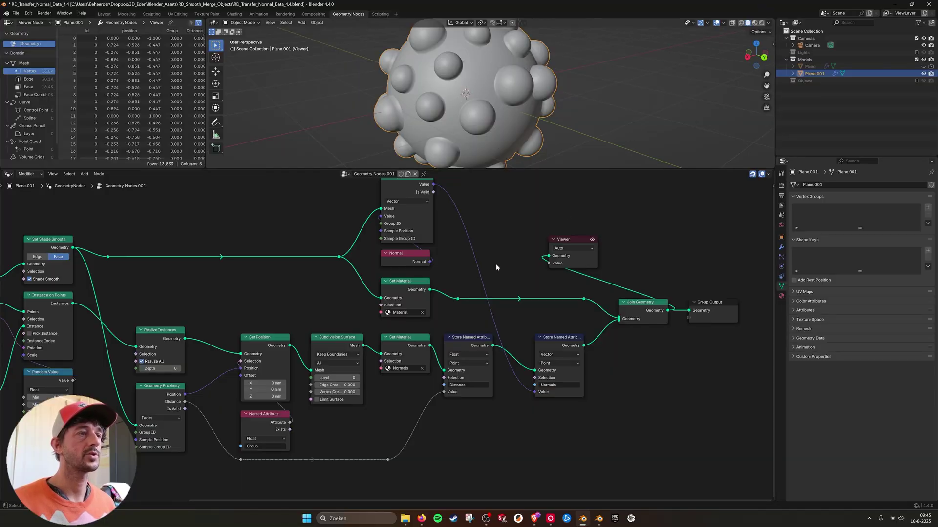
middle_drag(473, 332, 471, 310)
click(468, 318)
scroll(473, 321, up, 2)
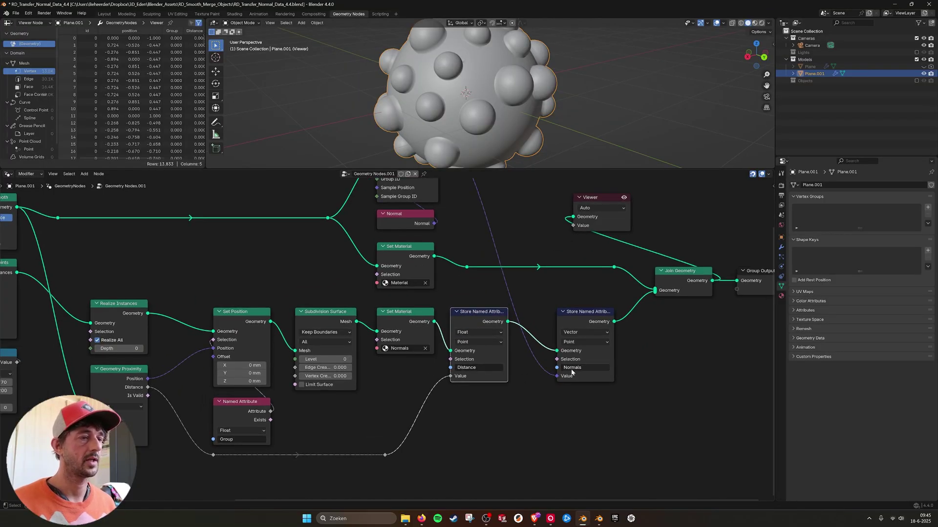
middle_drag(522, 254, 534, 307)
scroll(529, 301, down, 2)
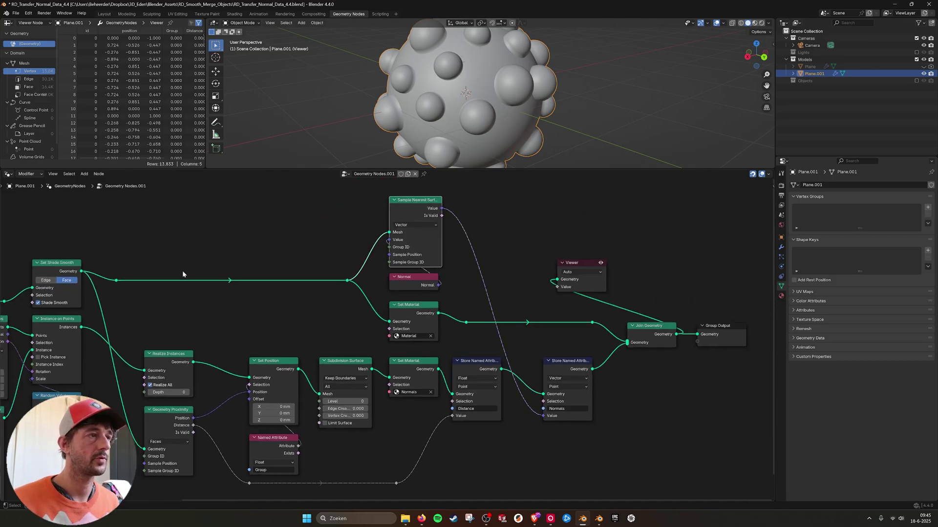
Preview the Set Shade Smooth output through the Viewer node and examine the Normals material and Distance attribute nodes
drag(81, 271, 556, 280)
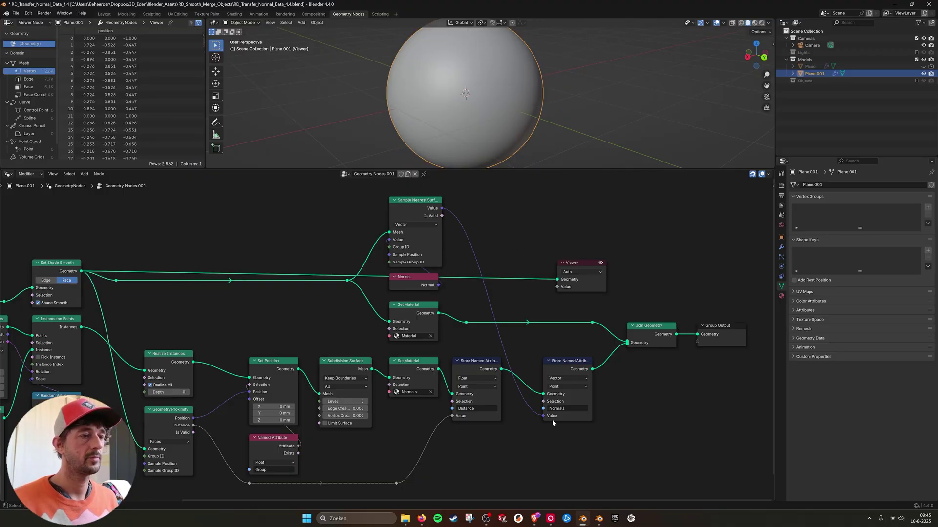
click(411, 367)
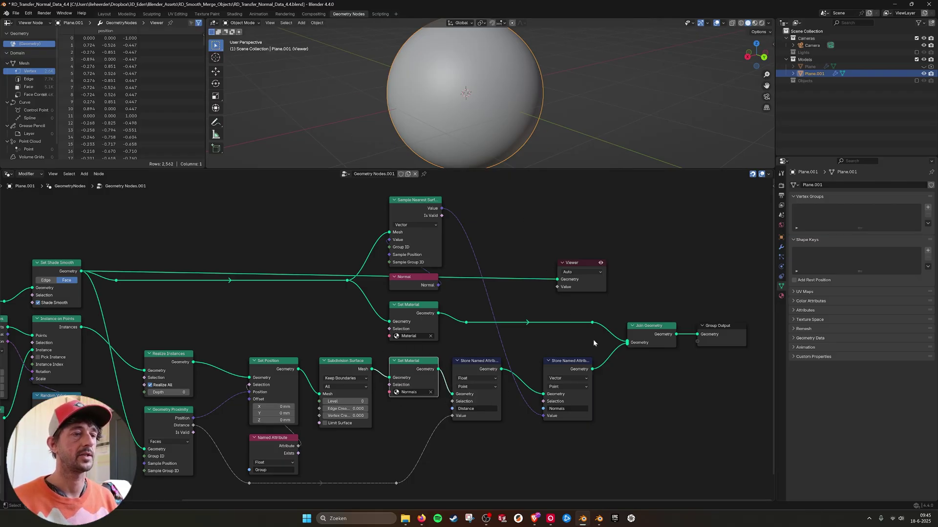
click(472, 404)
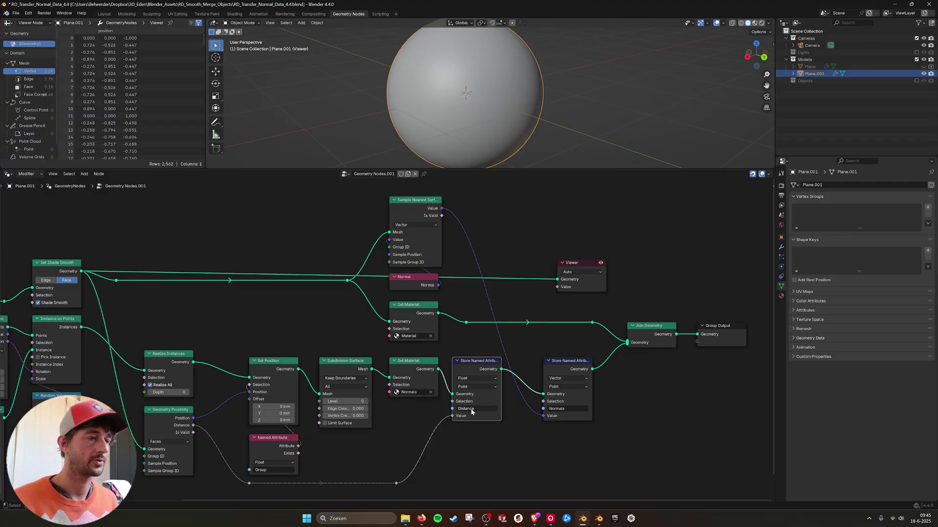
click(556, 341)
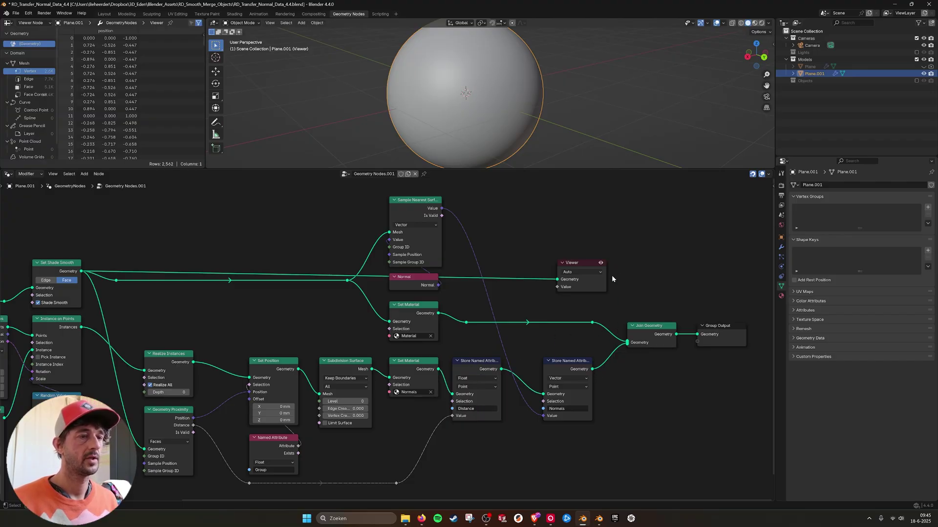
Delete the Viewer node from the geometry node tree and fit the whole tree in view
drag(521, 248, 618, 285)
key(x)
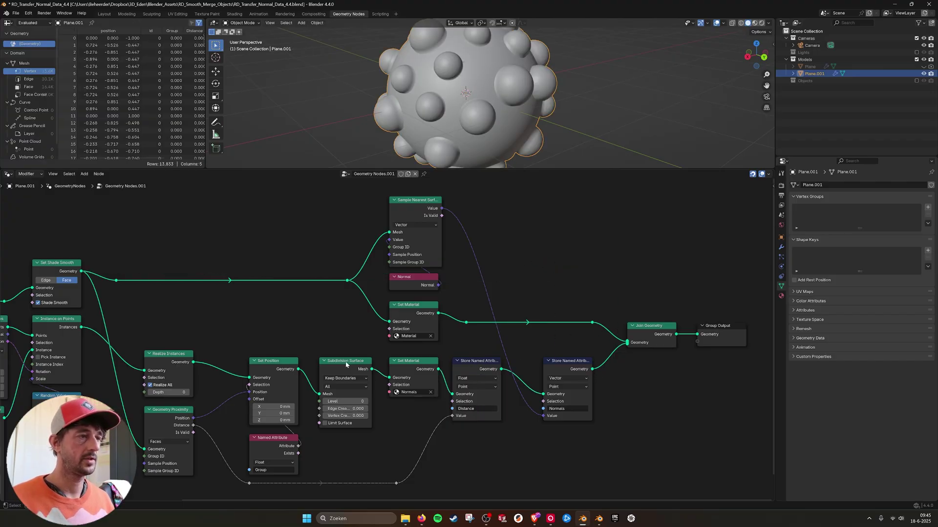
key(Home)
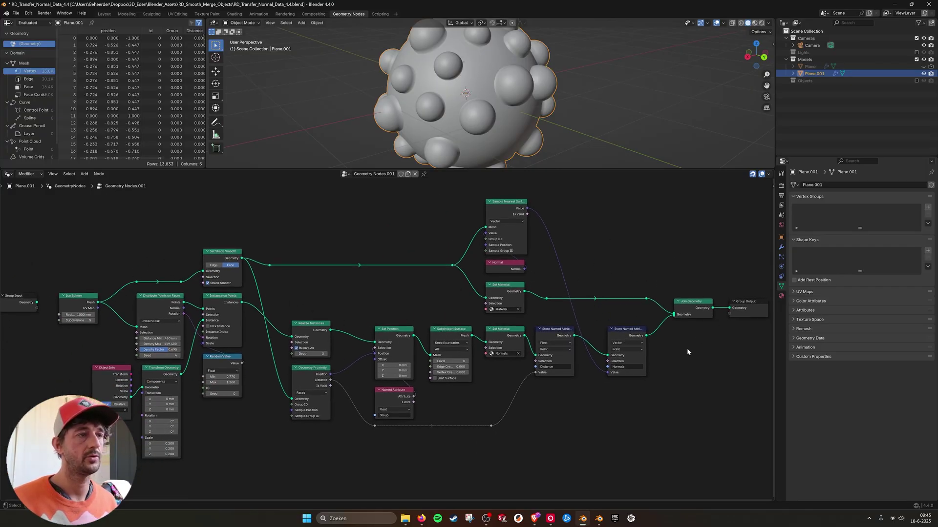
Open the Normals material in the Shading workspace and set the Color Ramp's stop 1 to position 0.112
click(234, 14)
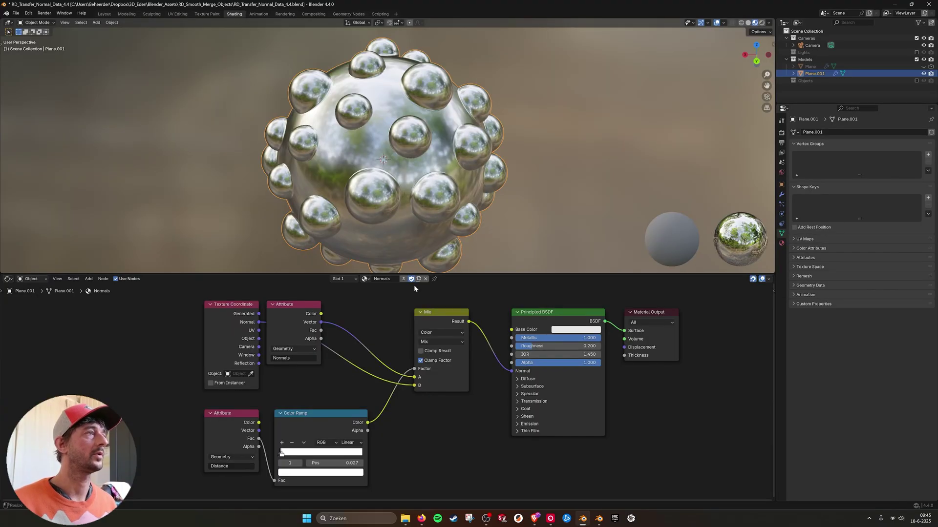
middle_drag(403, 408, 397, 408)
click(228, 317)
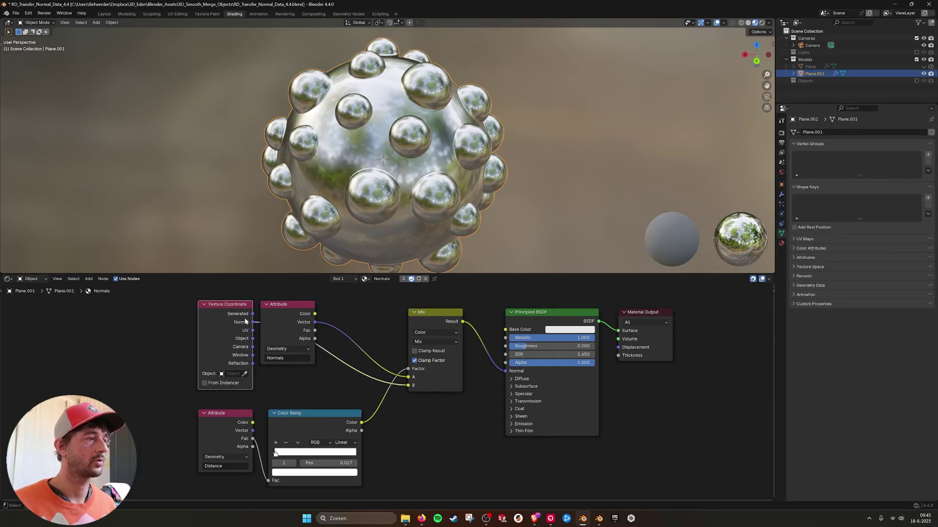
click(294, 309)
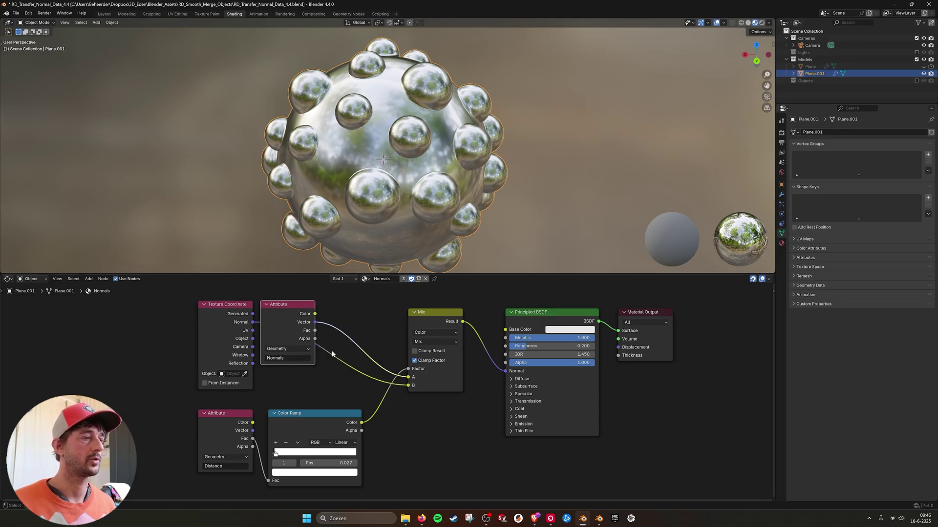
click(431, 315)
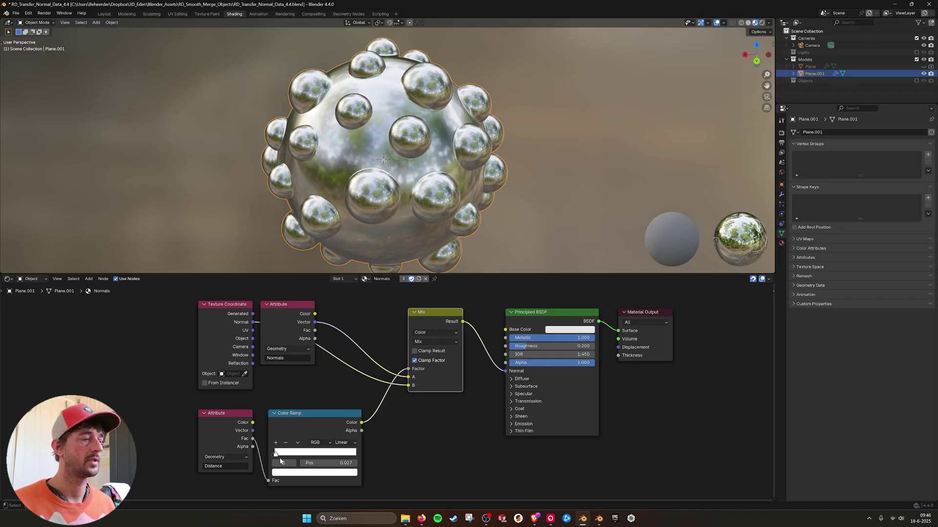
mouse_move(276, 457)
mouse_down()
mouse_move(285, 458)
mouse_move(284, 450)
mouse_up()
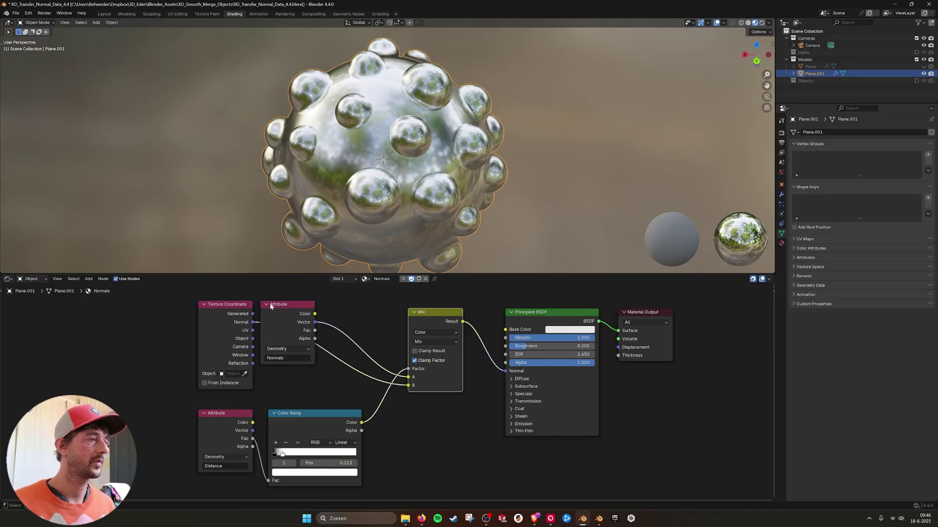
Test the Texture Coordinate Normal and the Normals attribute's Vector directly in the Principled BSDF's Normal input
mouse_move(261, 315)
mouse_down()
mouse_move(259, 325)
mouse_move(472, 376)
mouse_move(507, 372)
mouse_up()
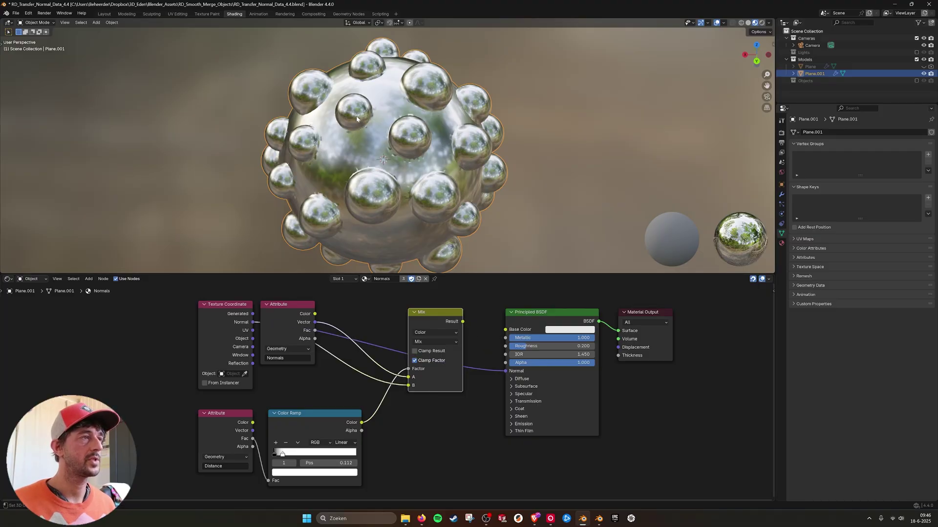
drag(314, 322, 505, 371)
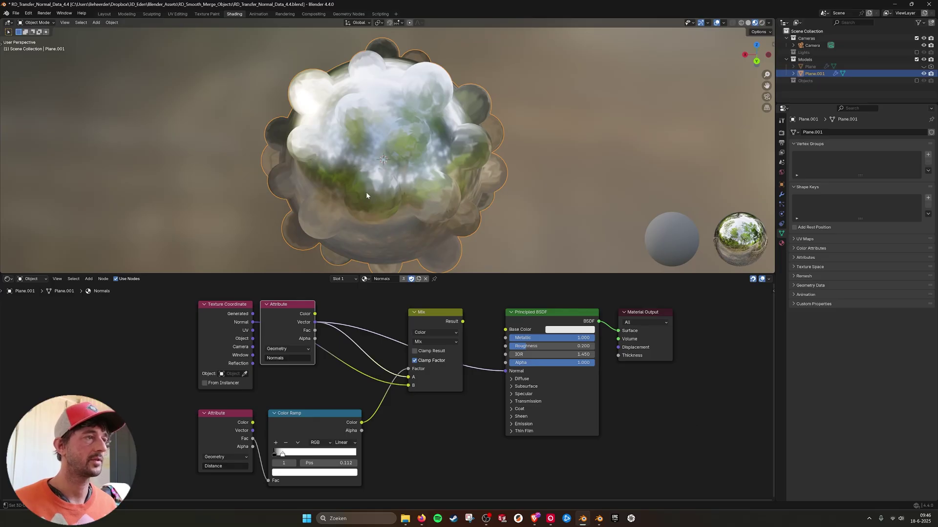
scroll(391, 205, down, 2)
mouse_move(464, 163)
middle_down()
mouse_move(384, 161)
mouse_move(447, 159)
middle_up()
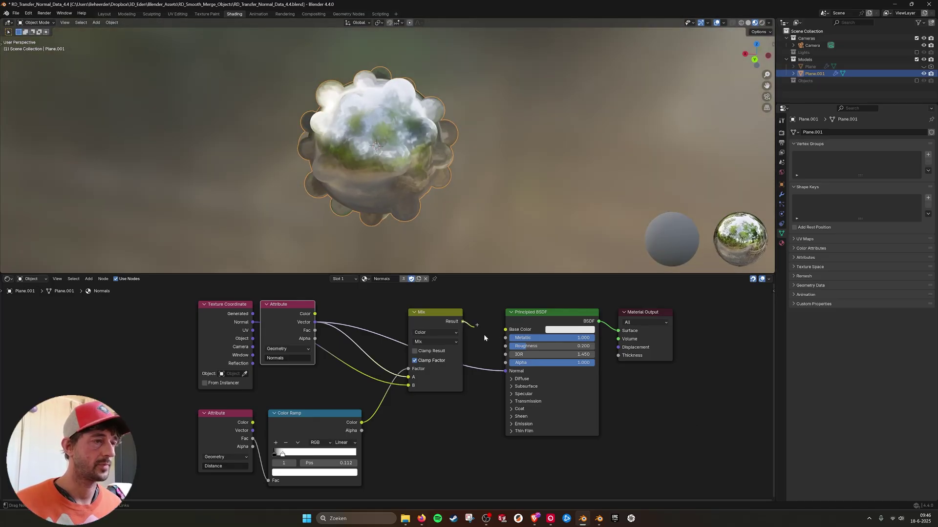
Reconnect the Mix node's Result to the Principled BSDF's Normal input and inspect the blended bumps
drag(509, 379, 507, 372)
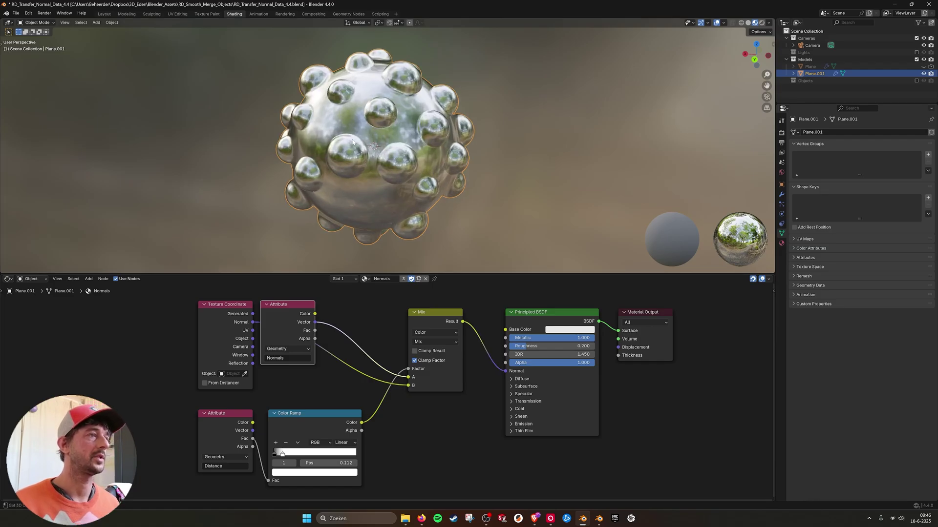
scroll(564, 144, down, 1)
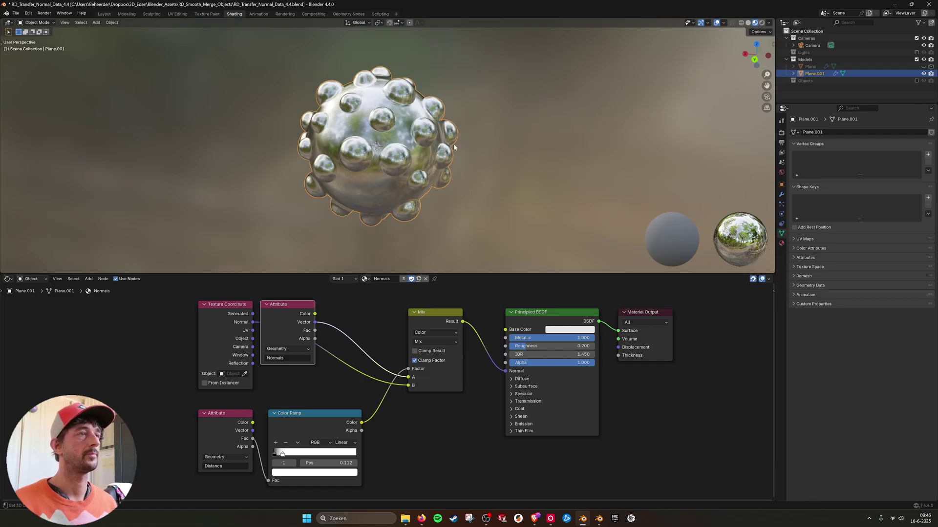
shift+middle_drag(453, 142, 475, 146)
scroll(473, 147, up, 1)
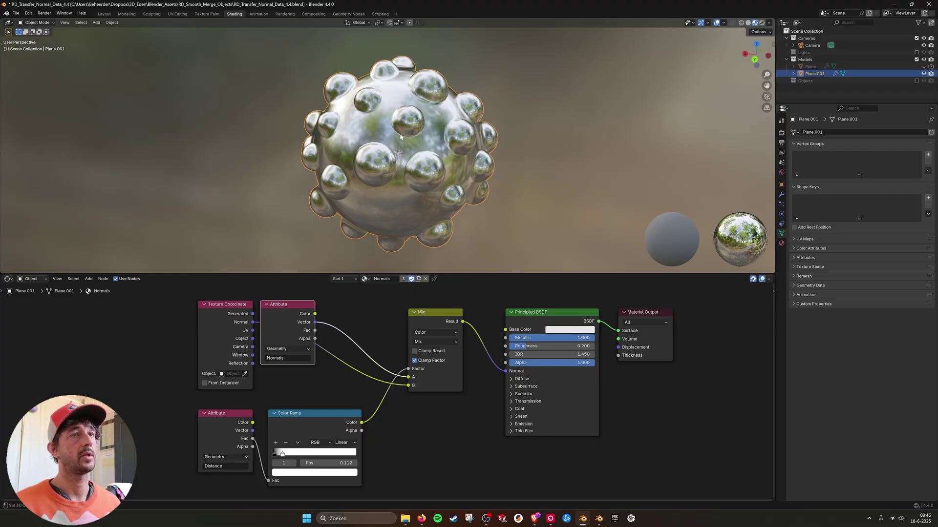
Switch to the Blender 4.5 window with RD_Smooth_Merge_Objects_4.5 and enlarge the node editor to show its tree
click(601, 521)
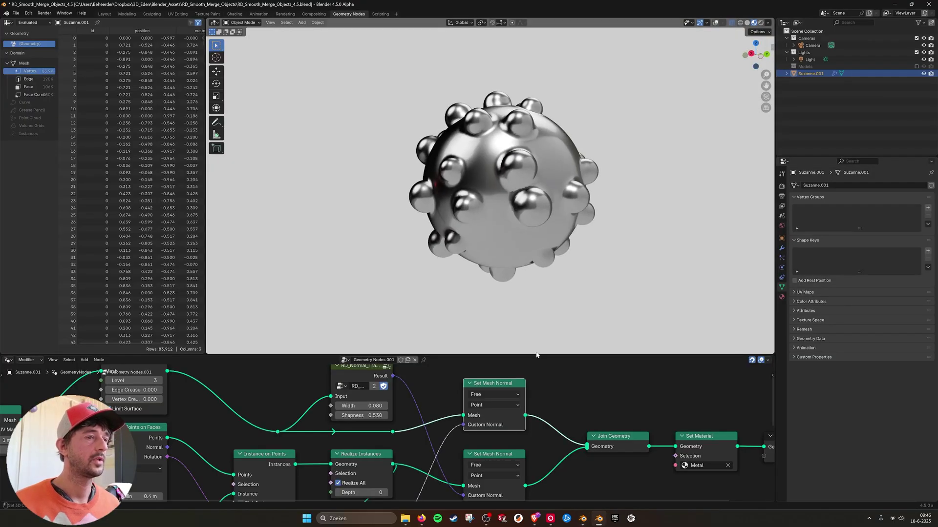
drag(533, 353, 515, 206)
scroll(512, 365, down, 3)
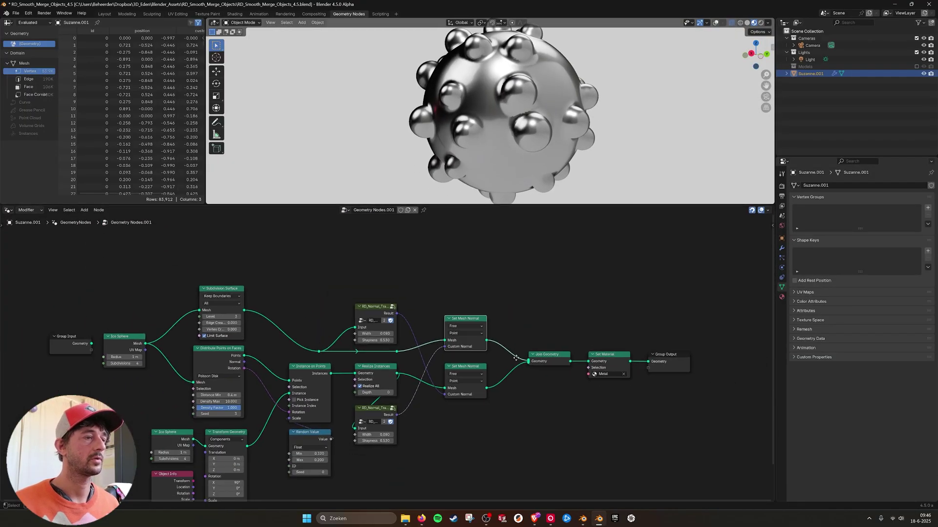
Check the Metal material's shader nodes in the Shading workspace, and return to the geometry node tree
click(237, 13)
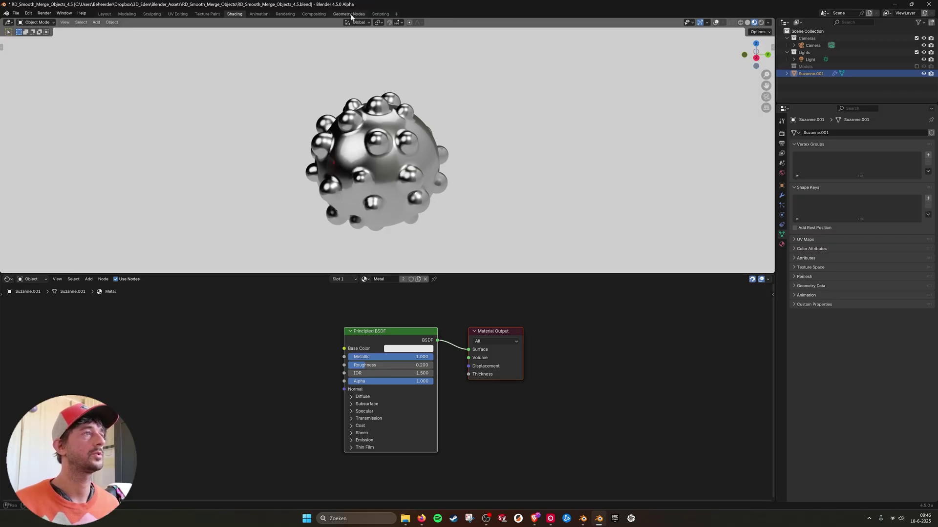
click(349, 14)
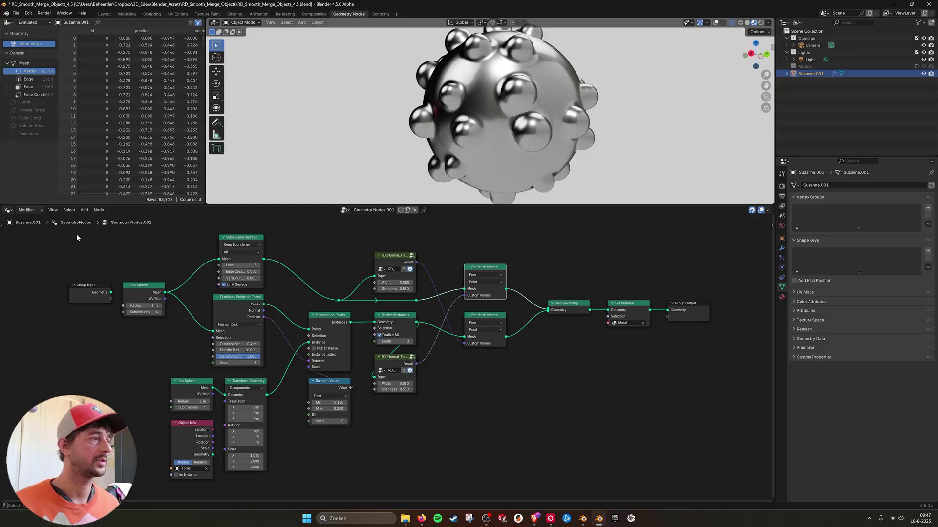
drag(76, 233, 710, 447)
middle_drag(268, 279, 363, 321)
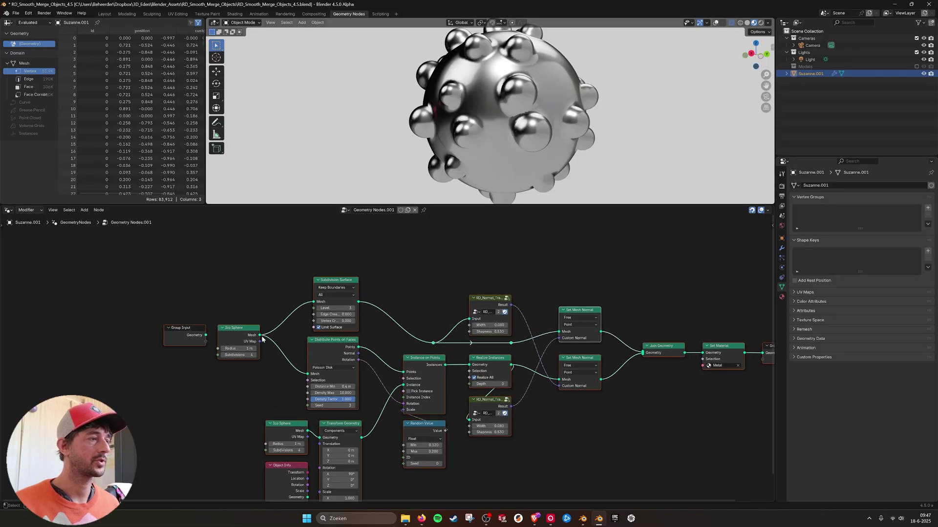
Add a Viewer node to the first Ico Sphere's Mesh output and preview it in solid shading
drag(259, 335, 345, 245)
text(v)
key(Return)
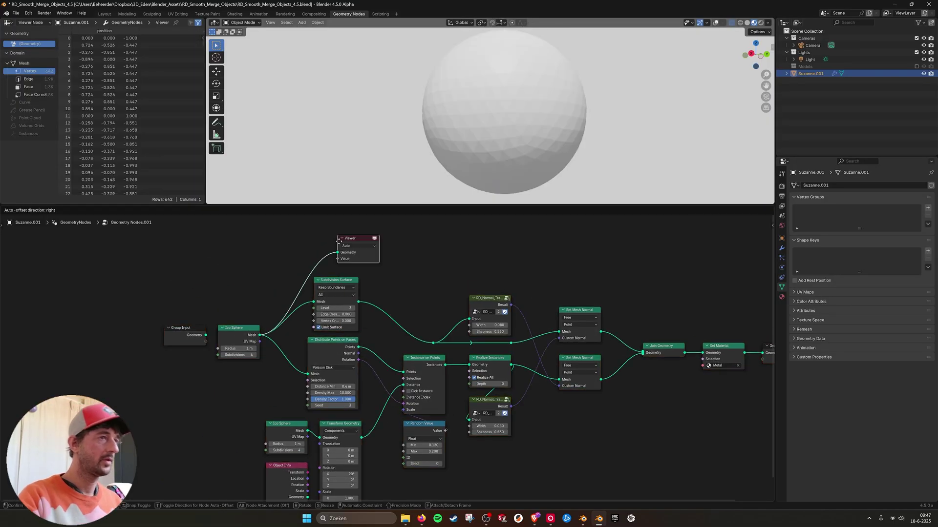
click(747, 23)
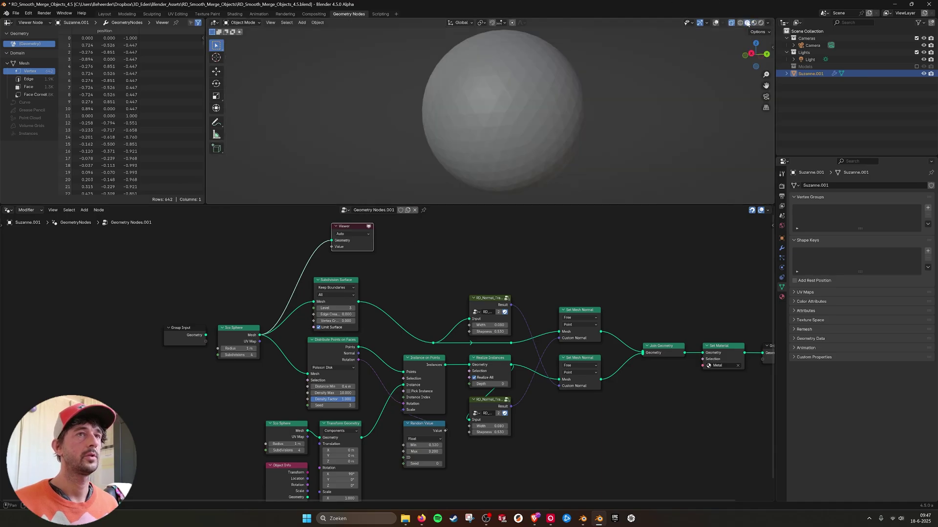
Move the Viewer node away from Subdivision Surface and preview the subdivided mesh and the Distribute Points on Faces points through it
drag(355, 228, 456, 246)
drag(358, 301, 433, 258)
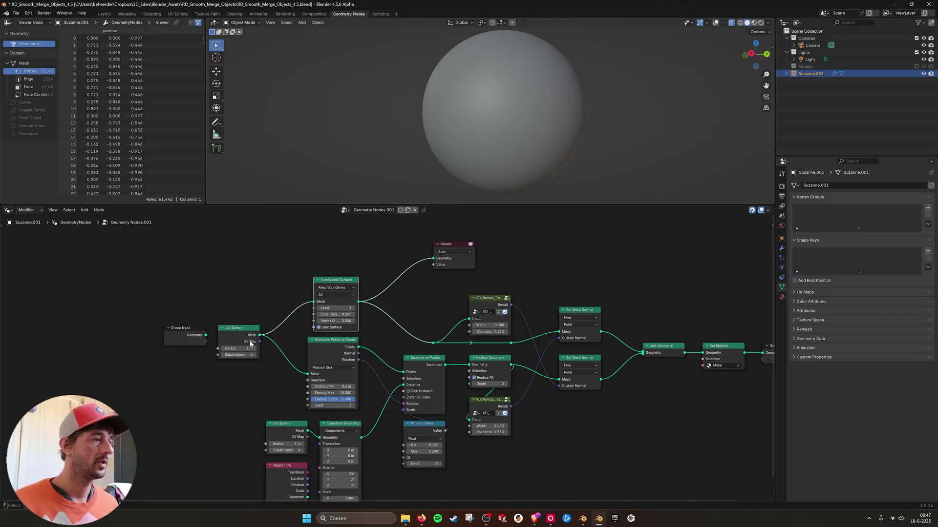
click(338, 341)
drag(359, 347, 434, 258)
middle_drag(381, 411, 372, 385)
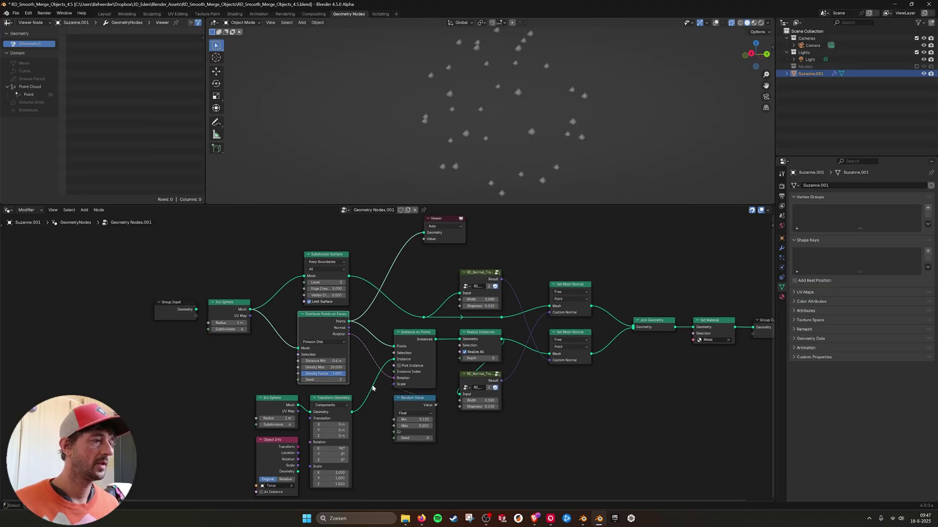
Preview the mesh of the Ico Sphere that feeds Transform Geometry through the Viewer node
click(412, 336)
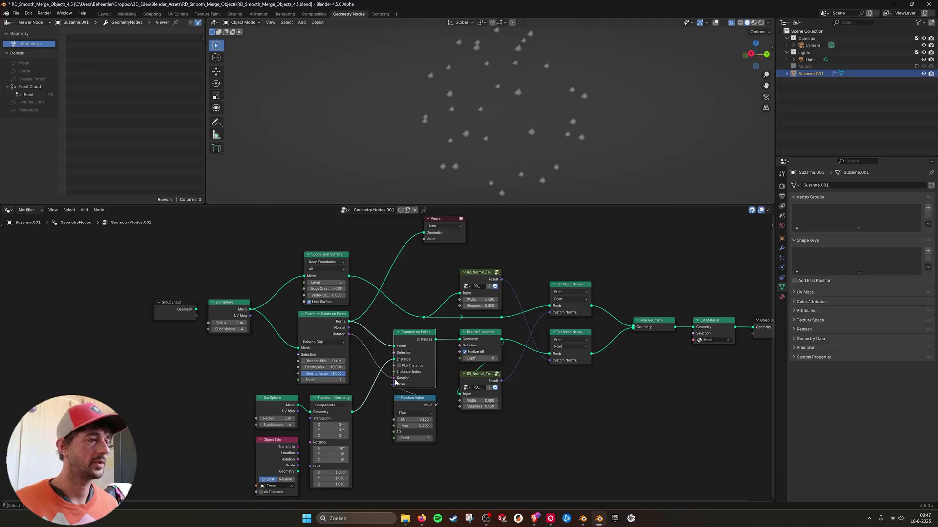
click(213, 316)
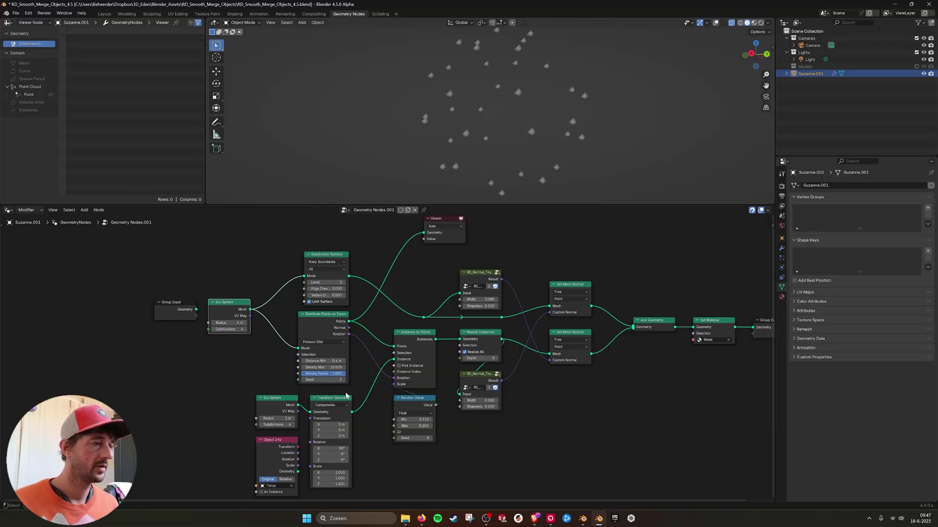
drag(298, 406, 424, 233)
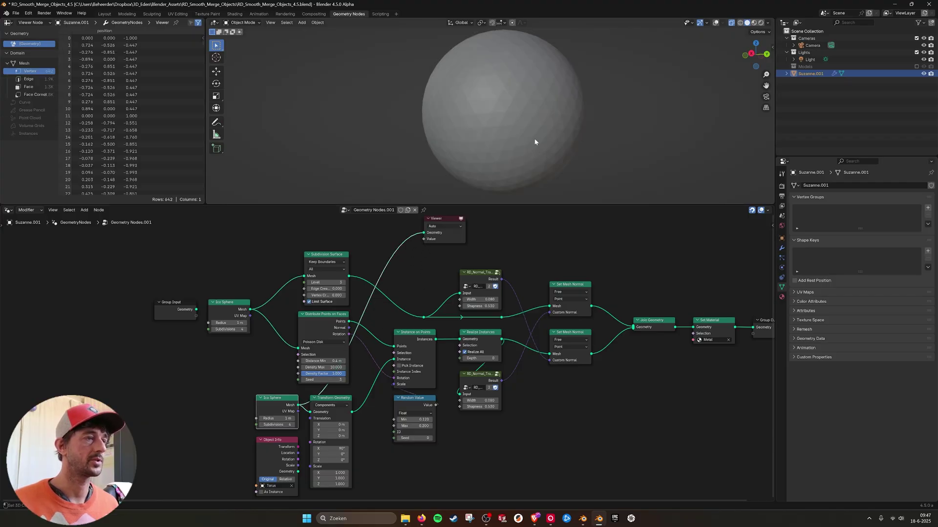
Preview the Transform Geometry and Instance on Points outputs through the Viewer node, placing it above the upper normal-transfer group
click(416, 339)
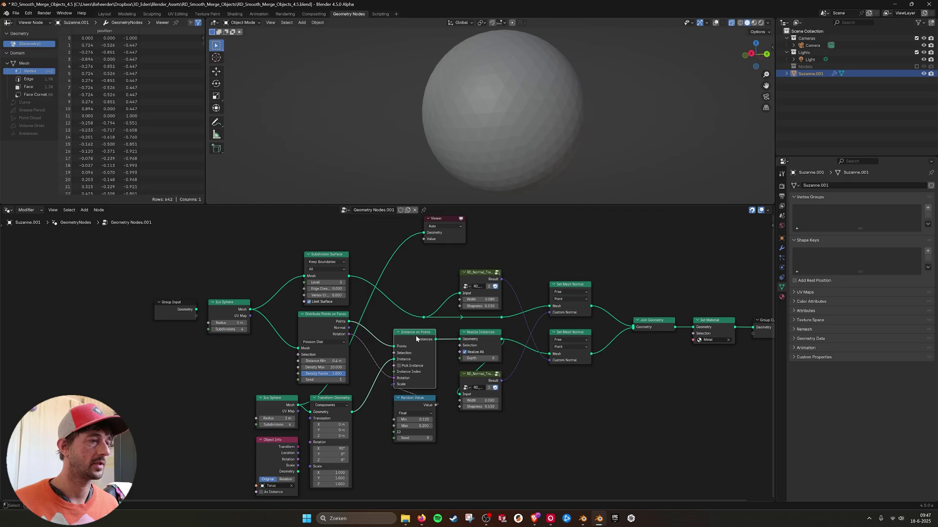
ctrl+shift+click(350, 413)
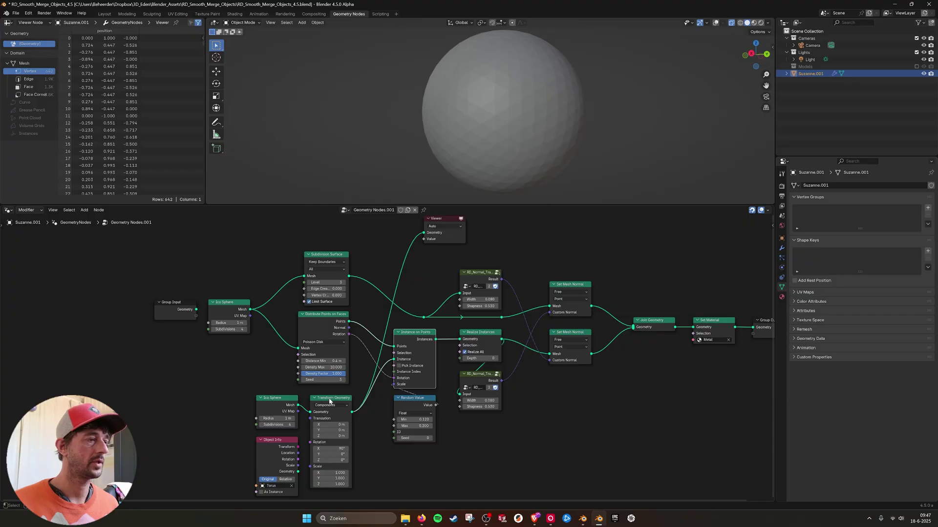
drag(435, 339, 487, 249)
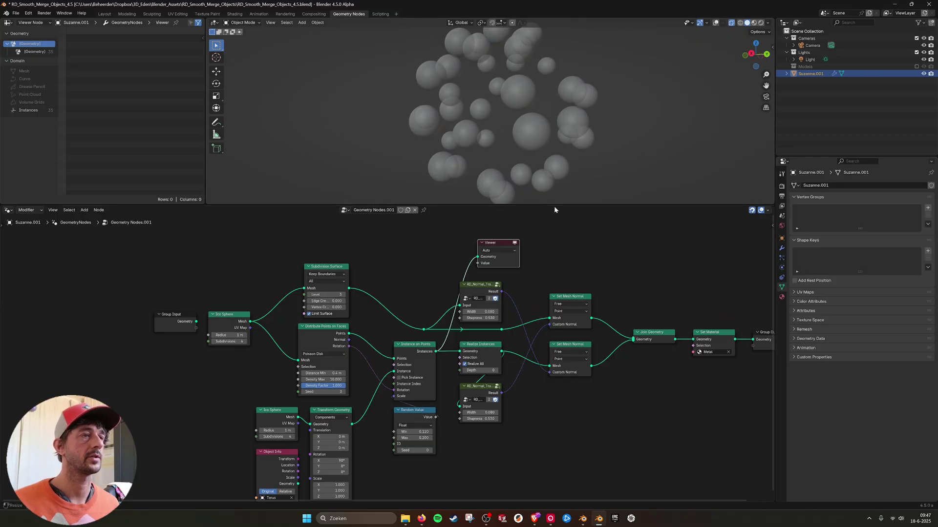
Enlarge the 3D viewport and move the Viewer node below the two Set Mesh Normal nodes
drag(554, 206, 532, 251)
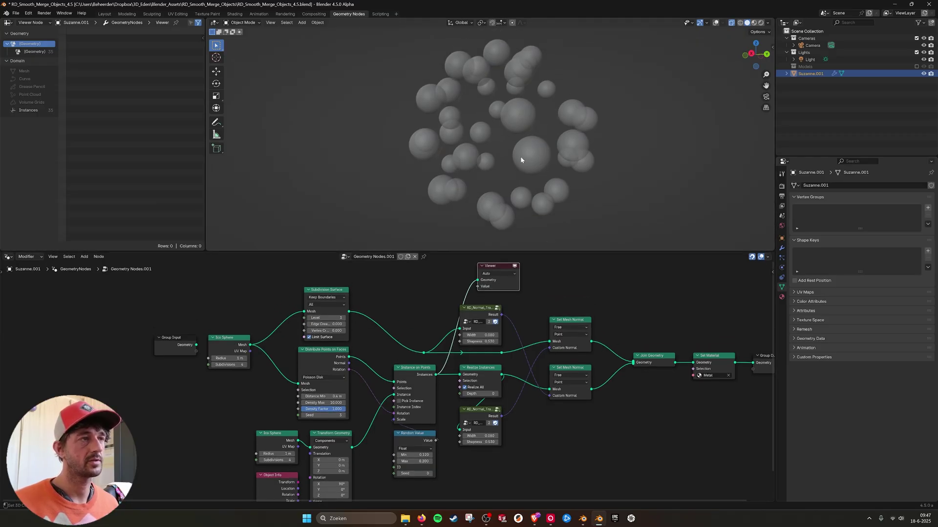
middle_drag(483, 361, 415, 370)
drag(442, 276, 592, 437)
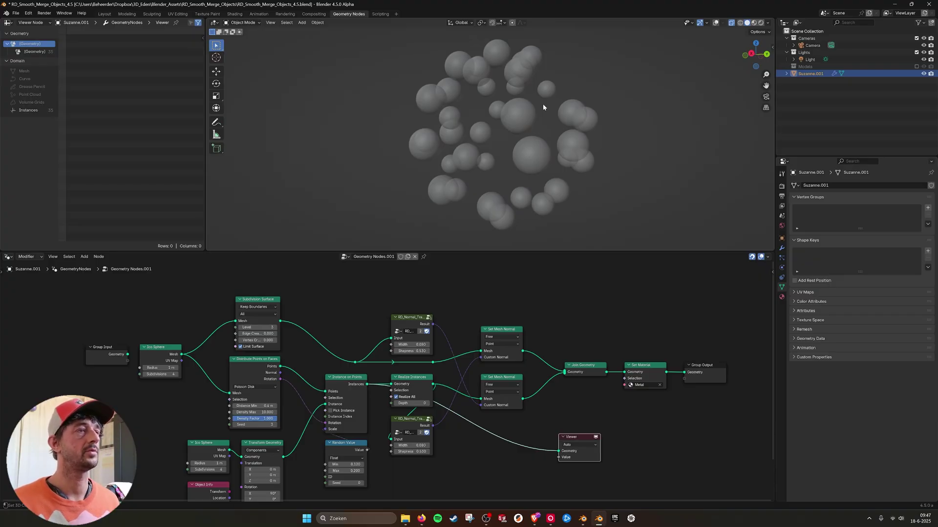
middle_drag(543, 104, 459, 182)
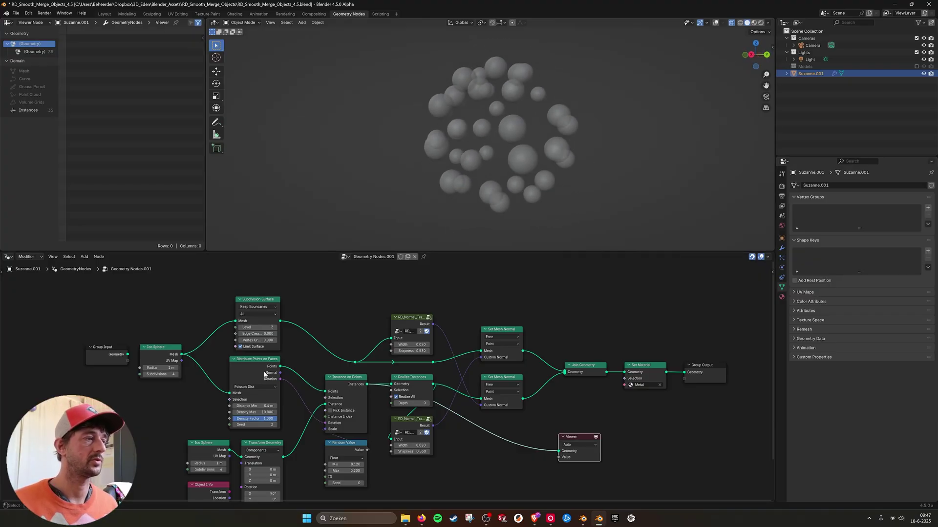
Change the Distribute Points on Faces seed to 2
click(235, 425)
click(236, 424)
drag(262, 426, 274, 426)
key(Home)
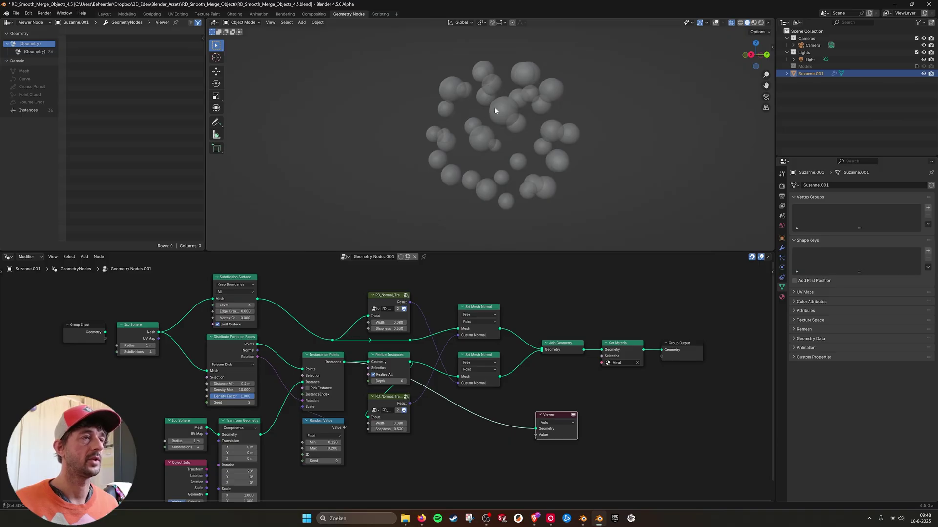
Preview the Join Geometry output through the Viewer node and look around the combined sphere and bumps
scroll(409, 371, up, 2)
middle_drag(624, 350, 575, 348)
drag(564, 345, 509, 438)
mouse_move(574, 149)
middle_down()
mouse_move(563, 134)
mouse_move(535, 130)
mouse_move(547, 114)
mouse_move(583, 140)
middle_up()
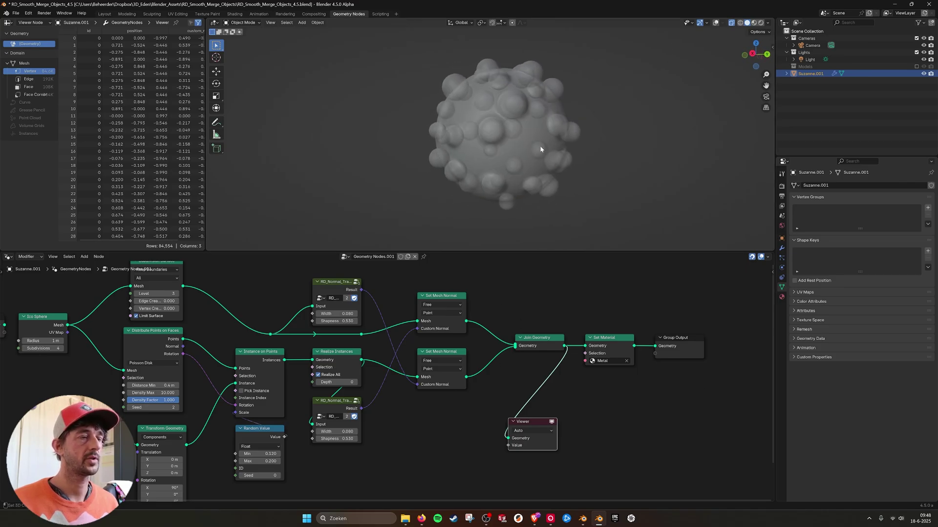
scroll(540, 151, up, 2)
middle_drag(521, 153, 575, 123)
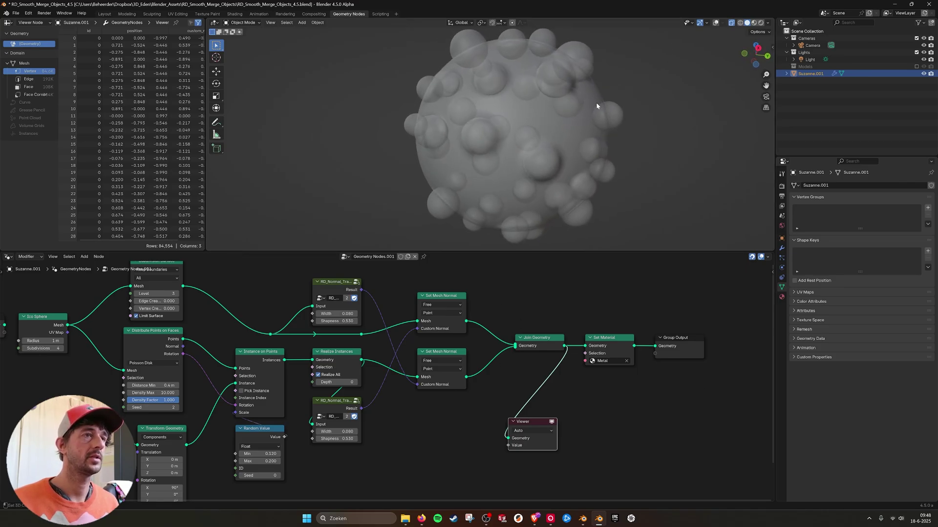
Turn off X-ray display in the 3D viewport and inspect the blended bumps up close
click(731, 23)
scroll(613, 149, down, 2)
middle_drag(601, 157, 528, 129)
scroll(508, 139, up, 5)
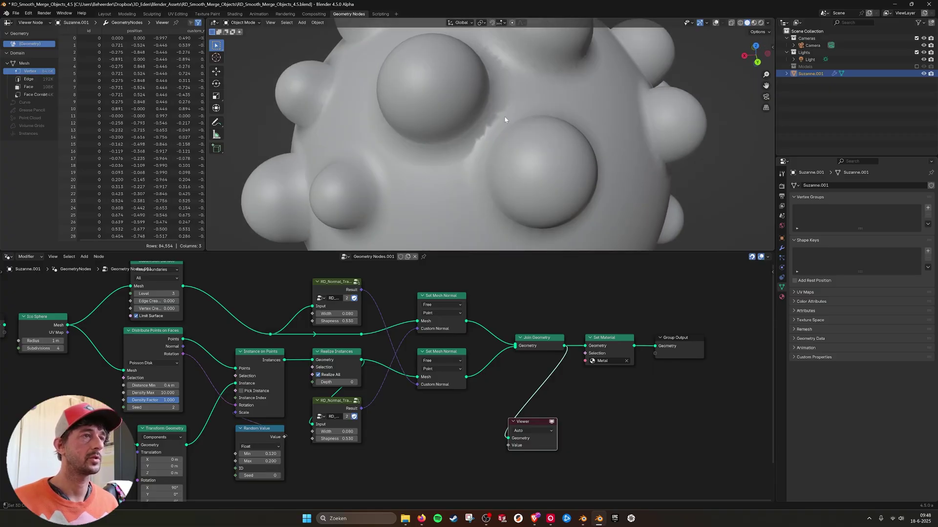
scroll(511, 119, down, 5)
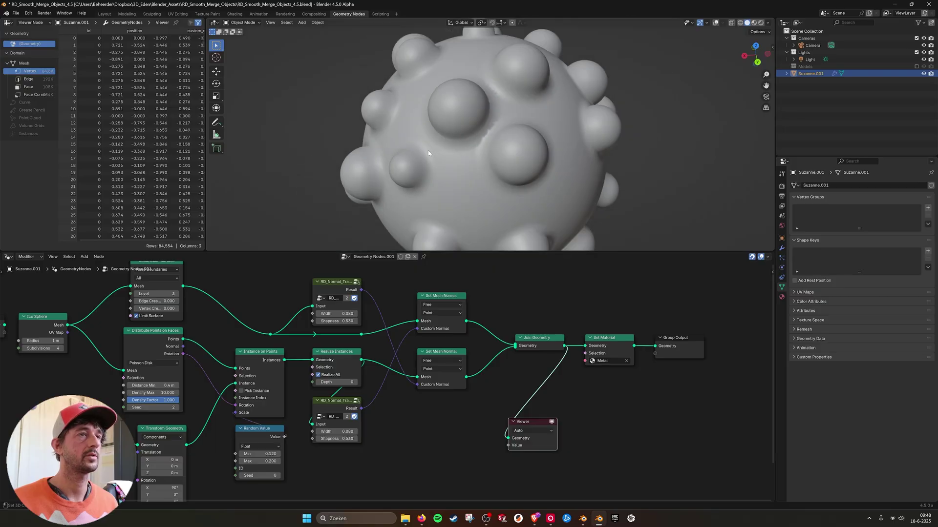
Set Distance Min to 0.5 m and Density Max to 23.300 in Distribute Points on Faces
middle_drag(428, 150, 538, 157)
click(159, 387)
text(0.5)
key(Return)
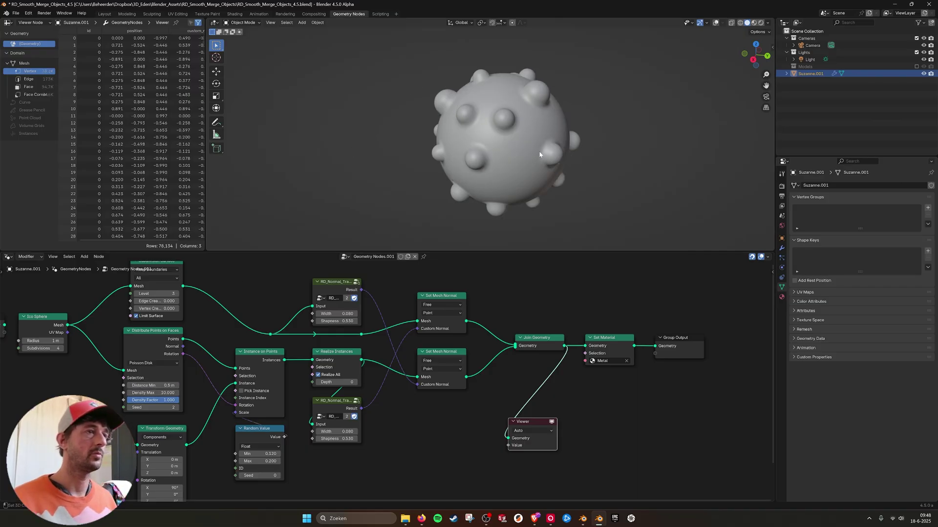
middle_drag(540, 157, 553, 159)
drag(163, 393, 190, 393)
middle_drag(588, 117, 516, 136)
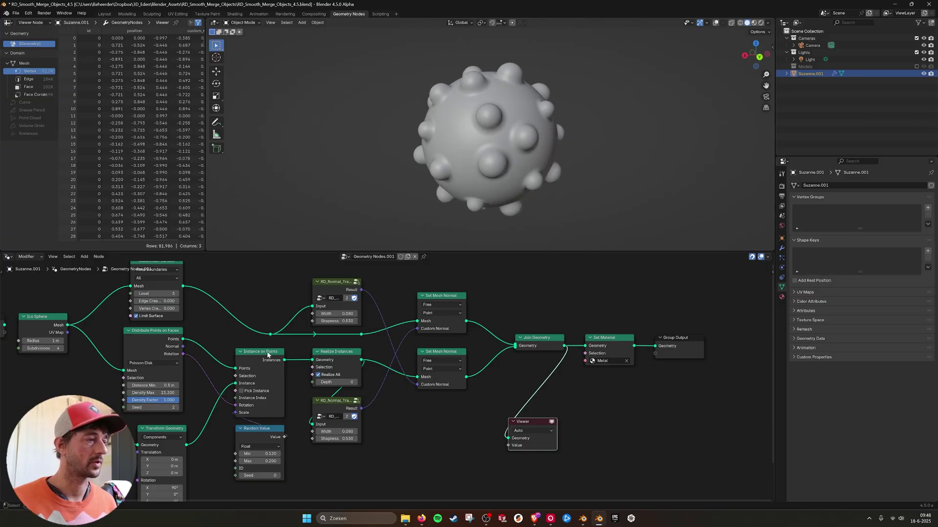
Delete the Viewer node attached to Join Geometry
middle_drag(321, 431, 393, 391)
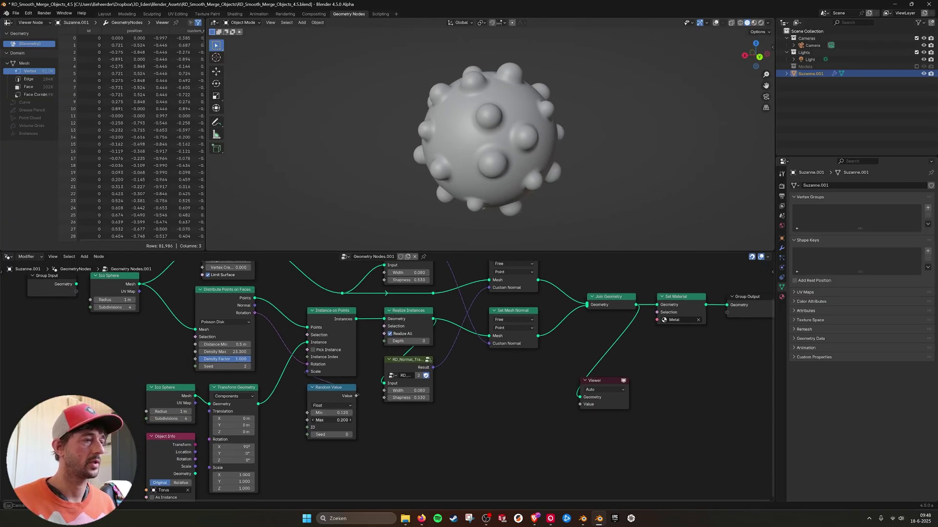
mouse_move(329, 419)
mouse_down()
mouse_move(366, 419)
mouse_move(331, 421)
mouse_up()
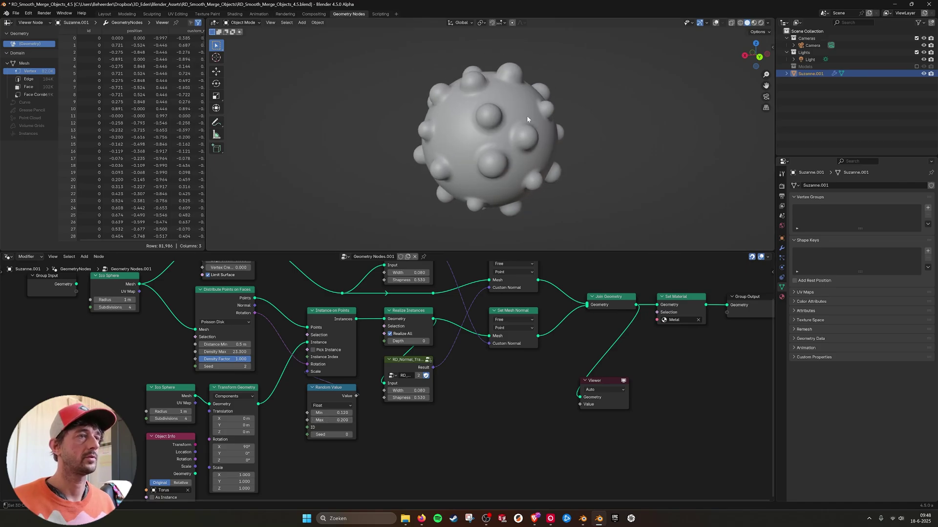
middle_drag(511, 381, 440, 442)
drag(509, 415, 594, 463)
key(x)
Open the upper RD_Normal_Transfer group, examine its Geometry Proximity, Map Range, Sample Nearest Surface and Normal nodes, and return to the main tree
middle_drag(354, 306, 435, 308)
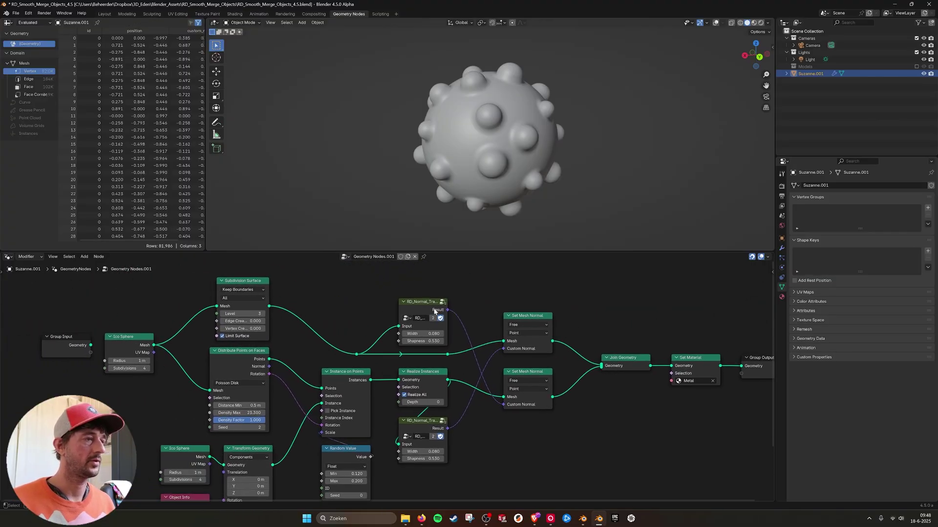
click(424, 302)
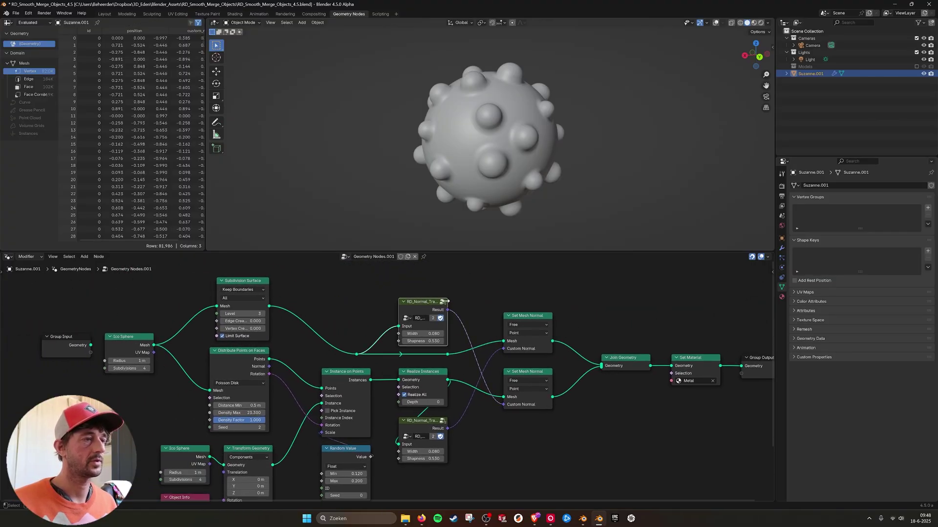
click(443, 303)
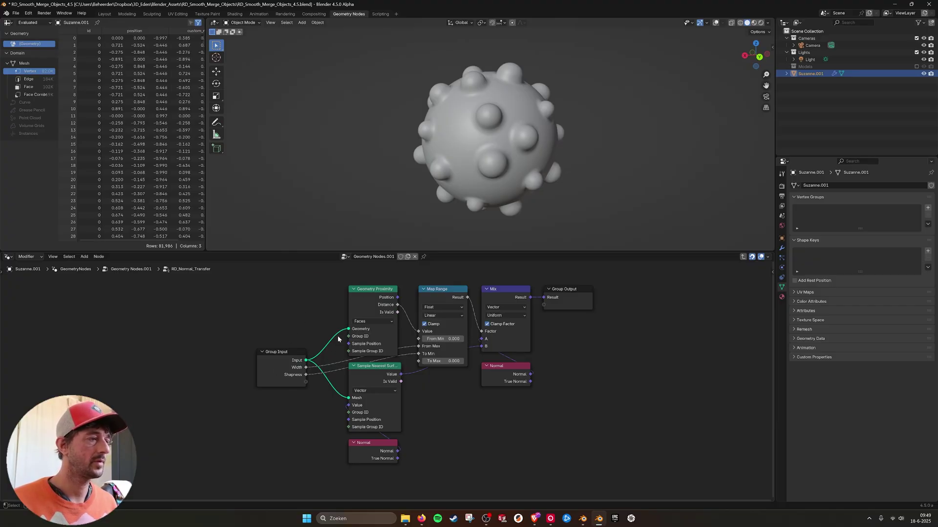
click(388, 289)
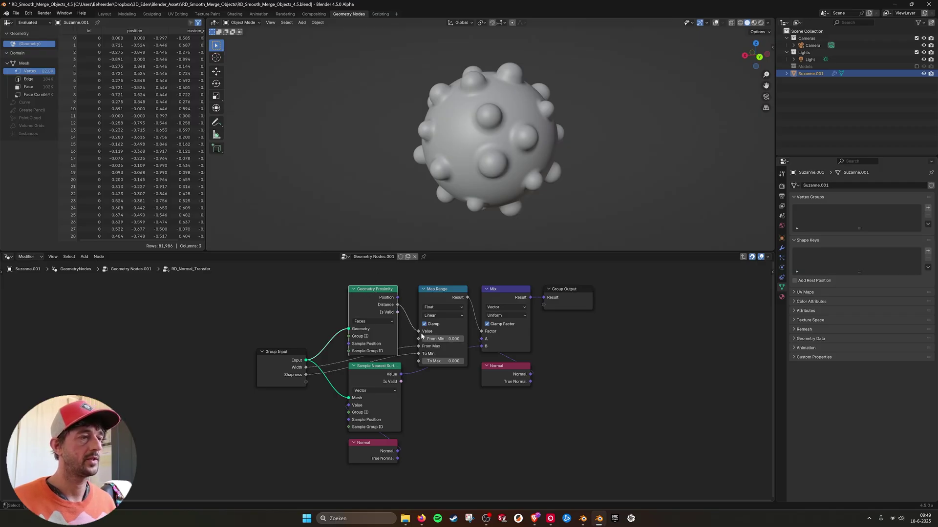
click(442, 296)
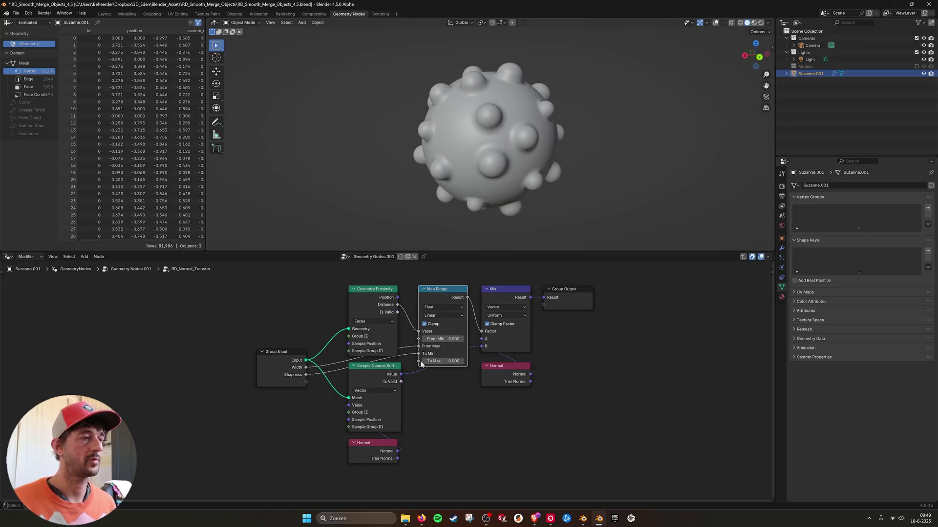
click(376, 370)
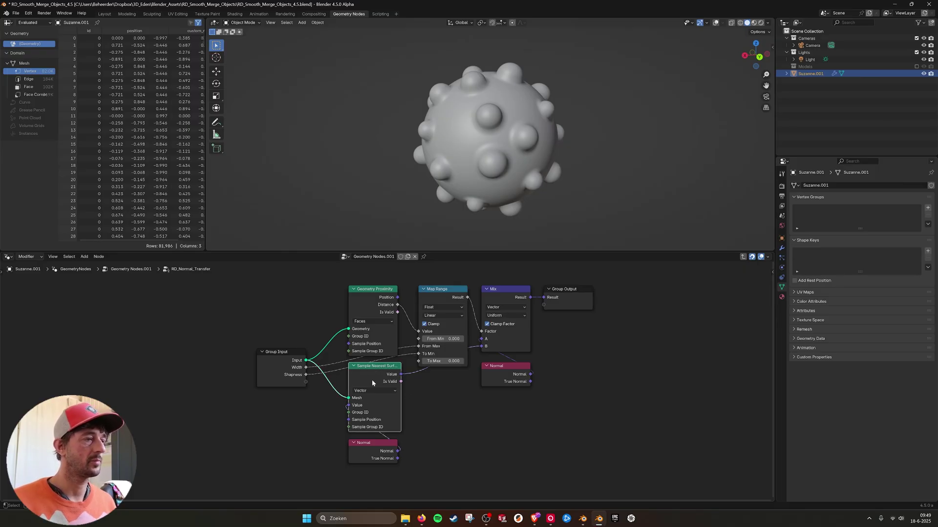
click(372, 452)
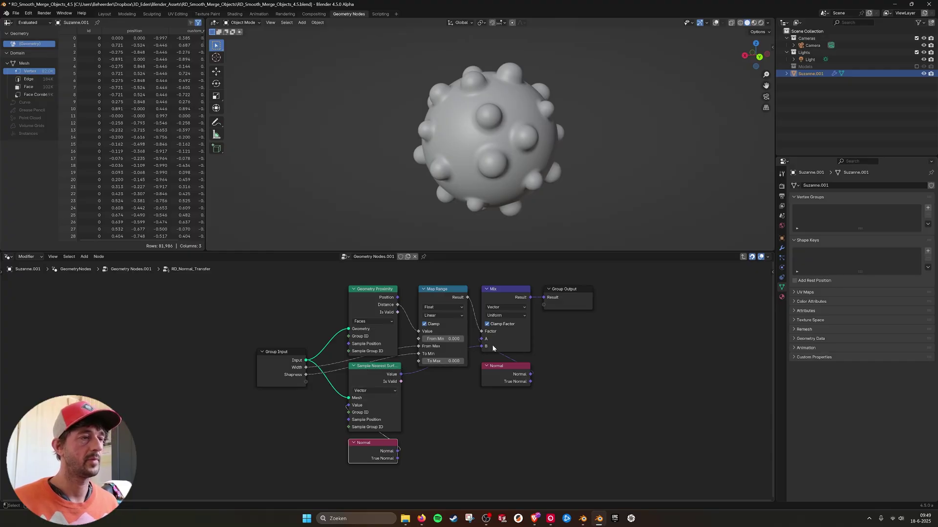
click(507, 374)
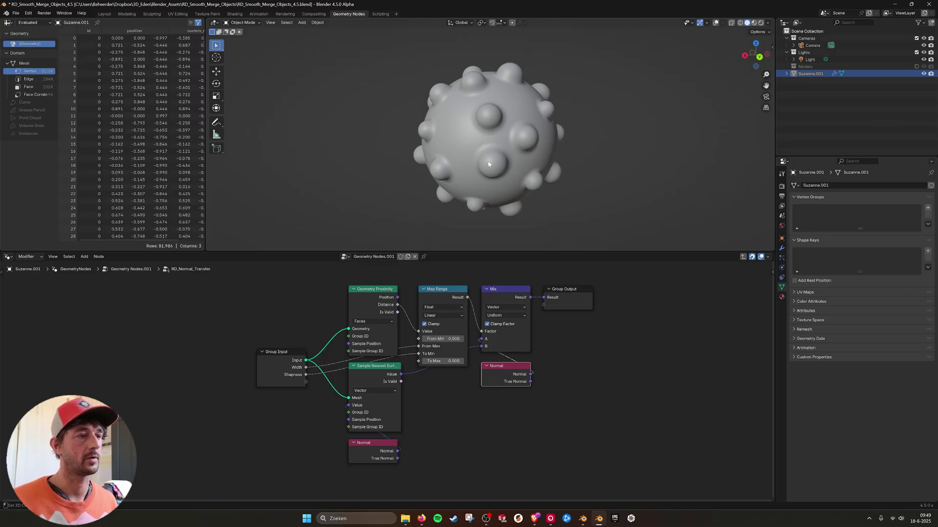
click(742, 258)
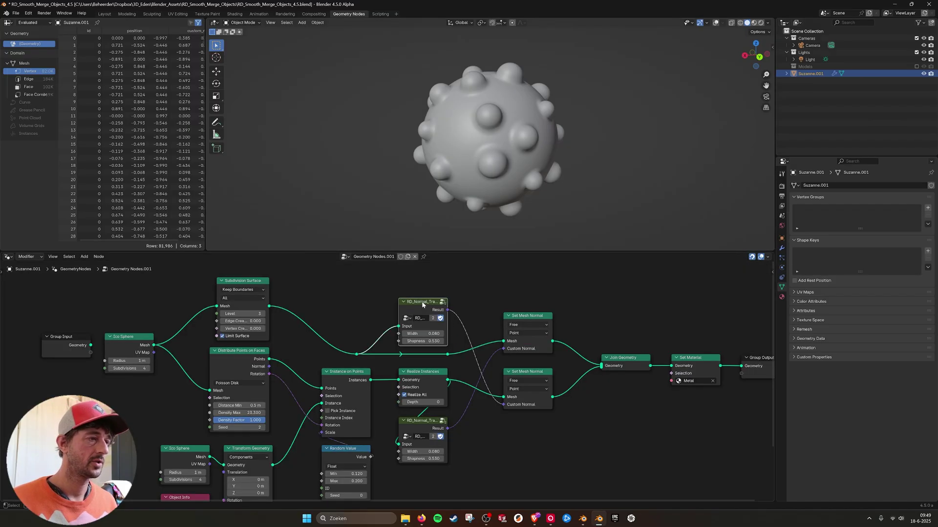
click(413, 430)
click(468, 426)
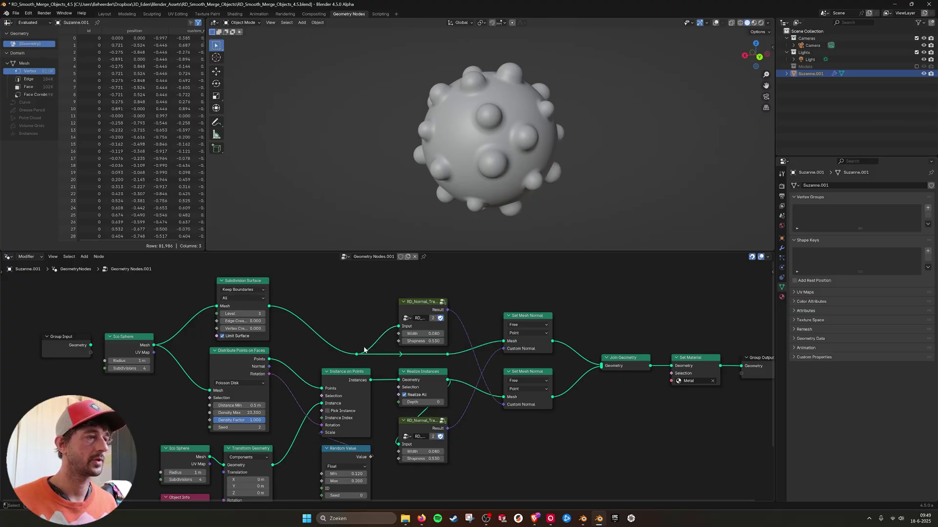
Mute the Realize Instances node to check its effect on the blending, and re-enable it
middle_drag(344, 378, 341, 343)
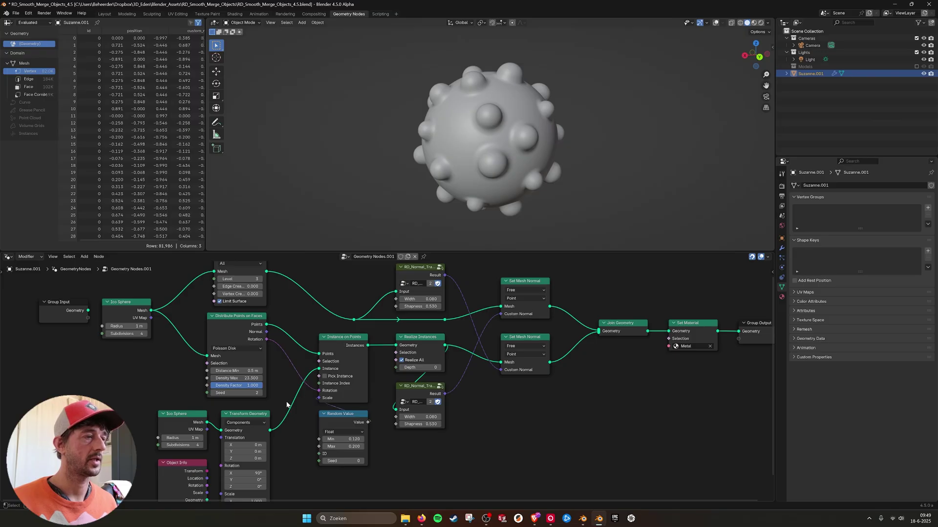
click(430, 339)
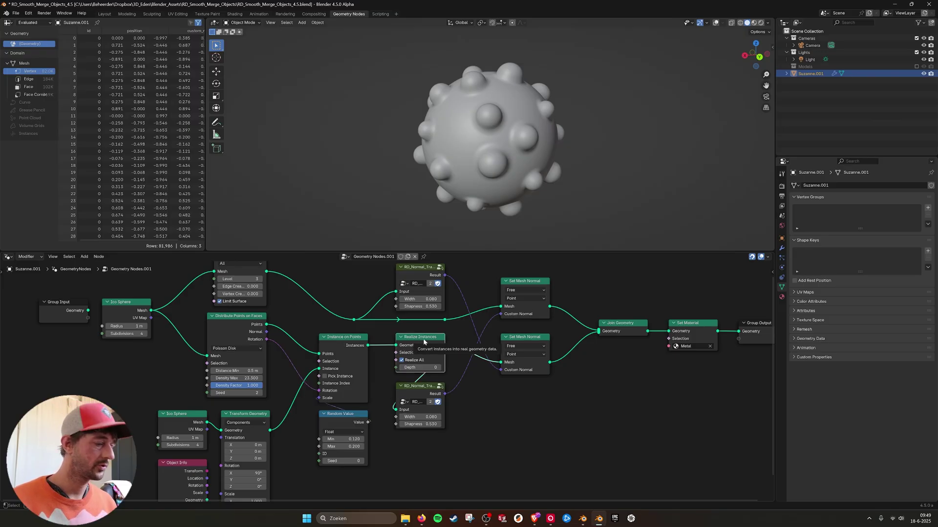
key(m)
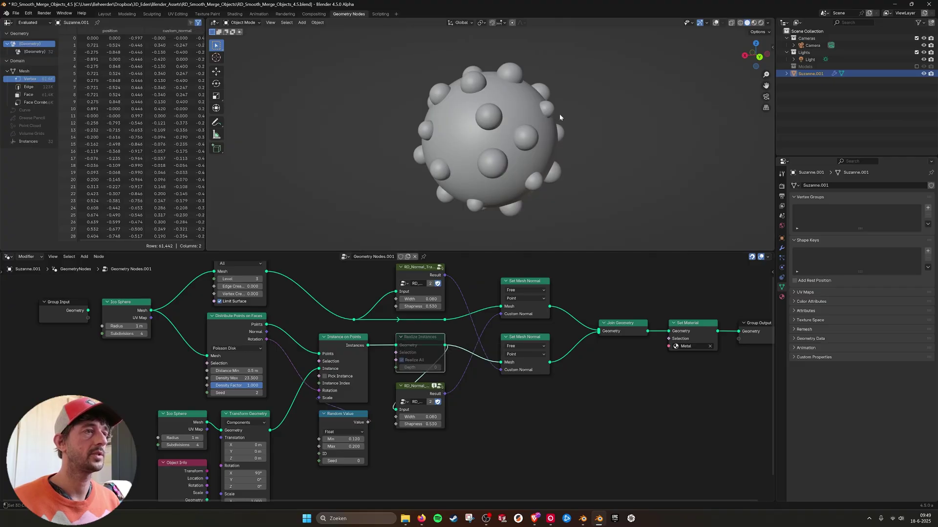
middle_drag(559, 113, 508, 54)
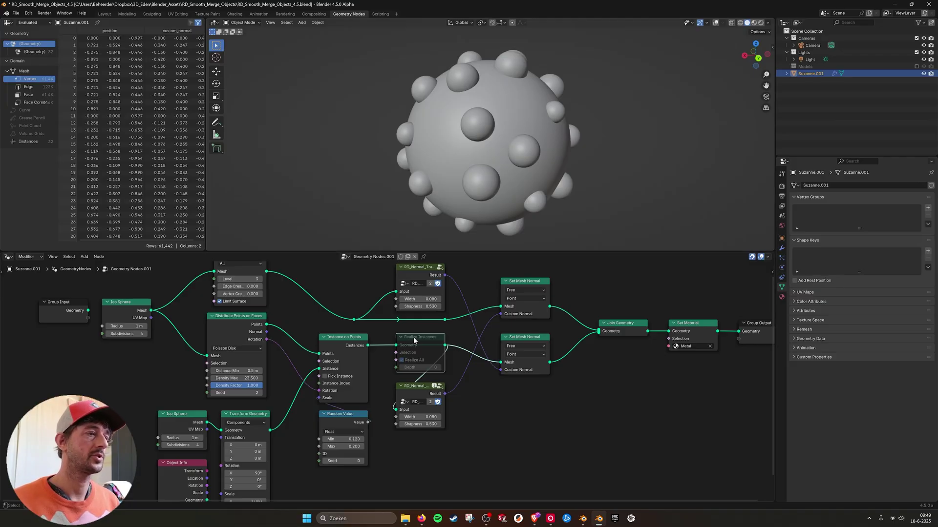
key(m)
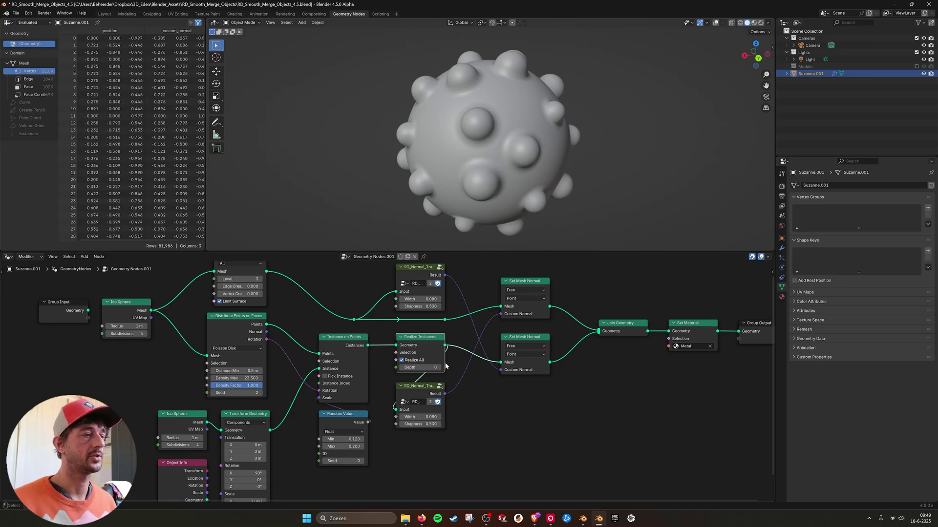
Mute the upper Set Mesh Normal node to compare the sphere's shading, and re-enable it
middle_drag(445, 368, 457, 384)
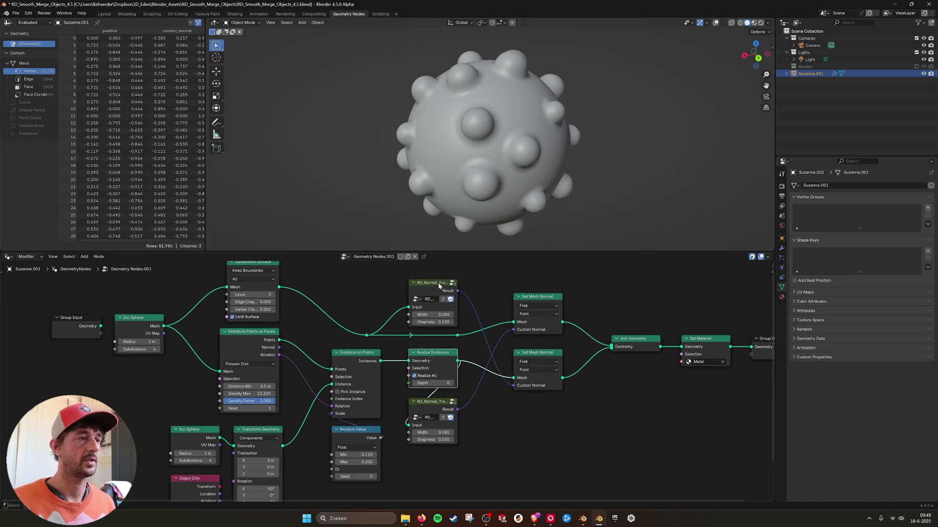
click(535, 302)
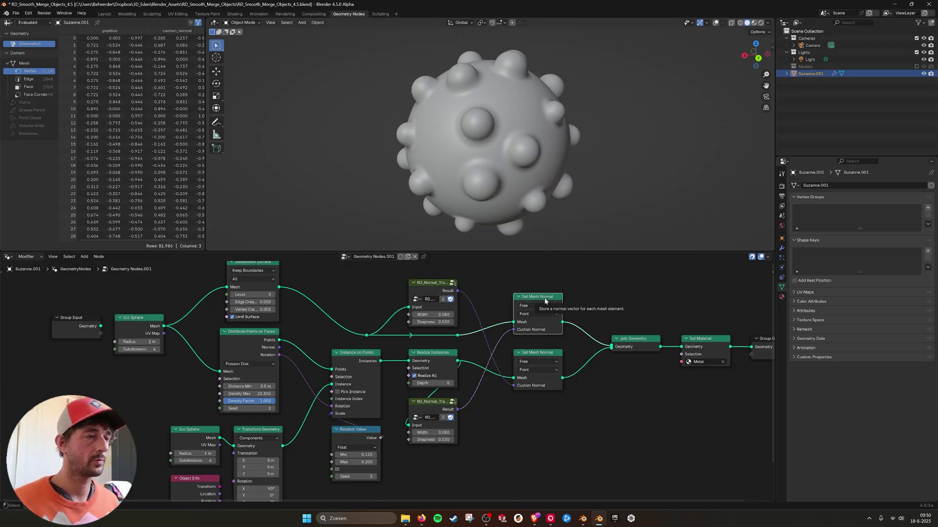
key(m)
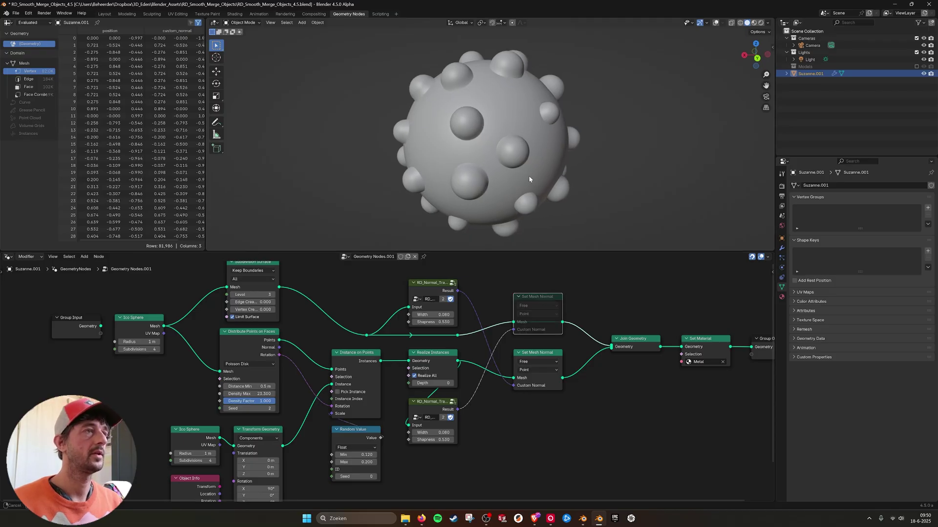
scroll(502, 79, up, 1)
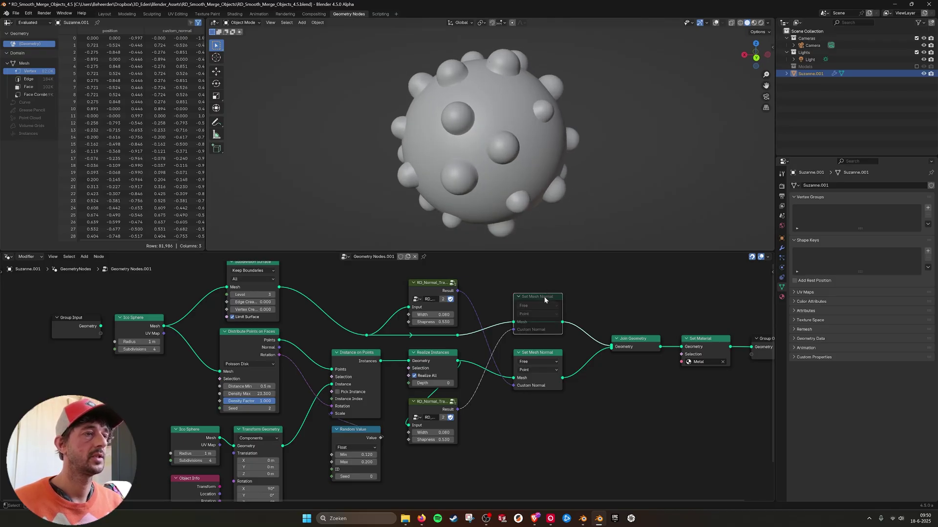
key(m)
Mute the lower Set Mesh Normal node to compare the bumps' shading, and re-enable it
click(544, 354)
key(m)
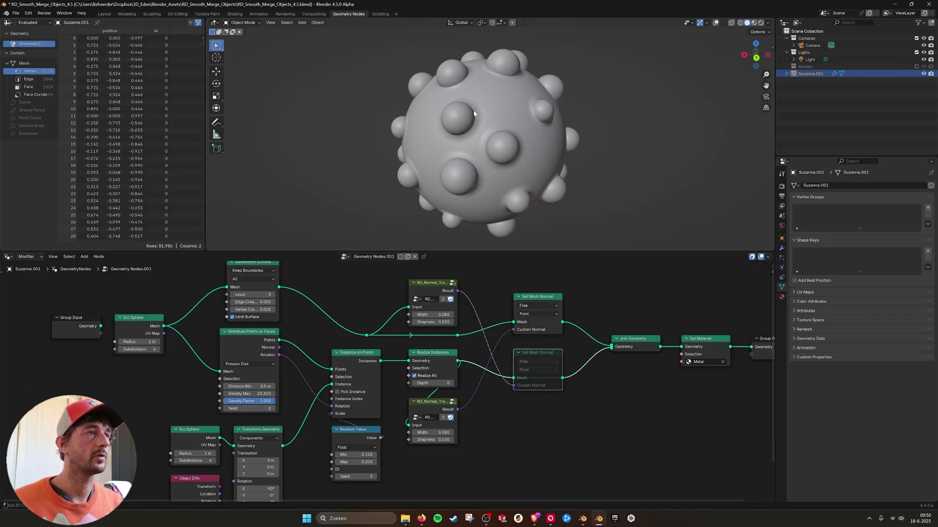
click(547, 298)
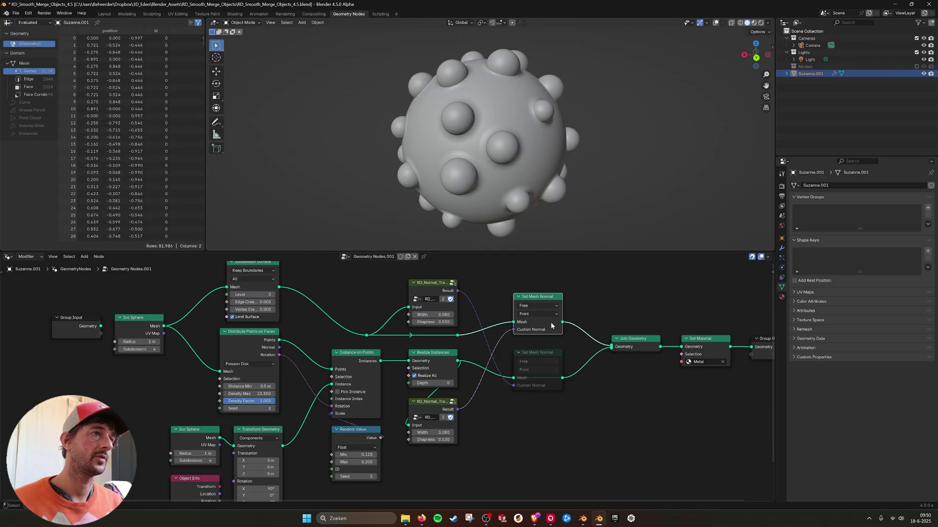
click(546, 353)
key(m)
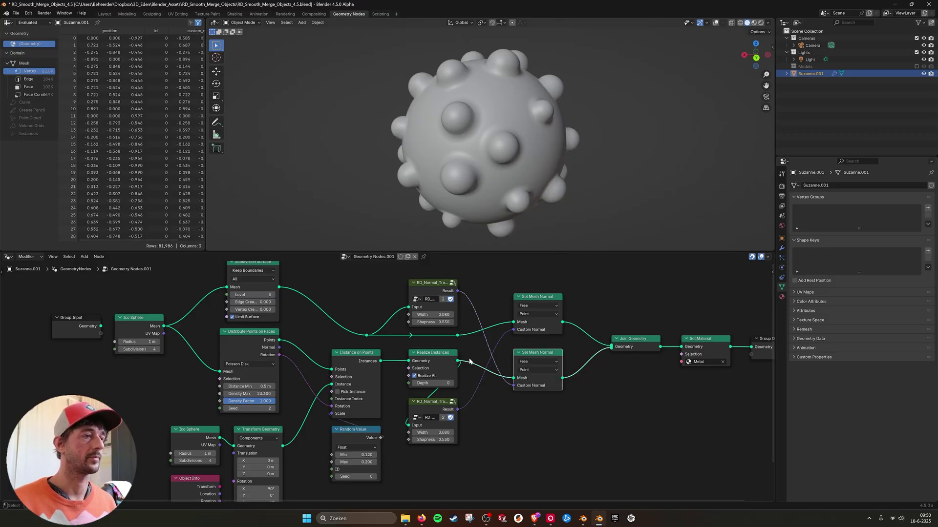
scroll(469, 361, up, 2)
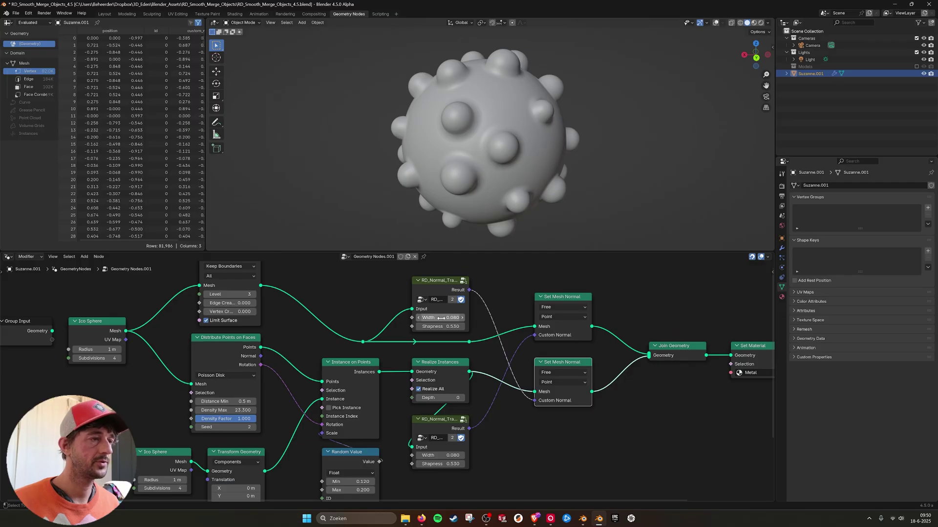
Try a Shapness of 0.710 on the upper RD_Normal_Transfer group, undo the change, and select the lower group
mouse_move(441, 317)
mouse_down()
mouse_move(503, 318)
mouse_move(386, 318)
mouse_move(491, 326)
mouse_move(383, 327)
mouse_move(443, 327)
mouse_move(422, 326)
mouse_up()
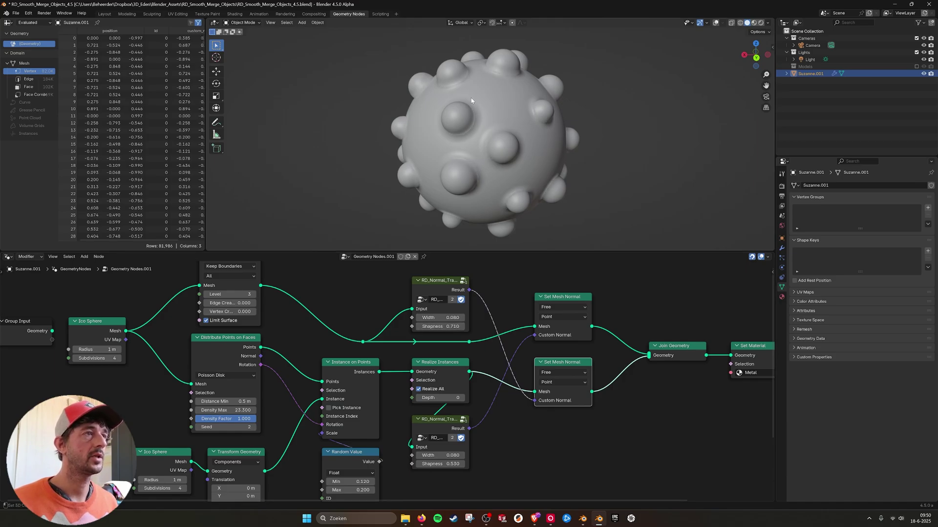
key(ctrl+z)
click(446, 423)
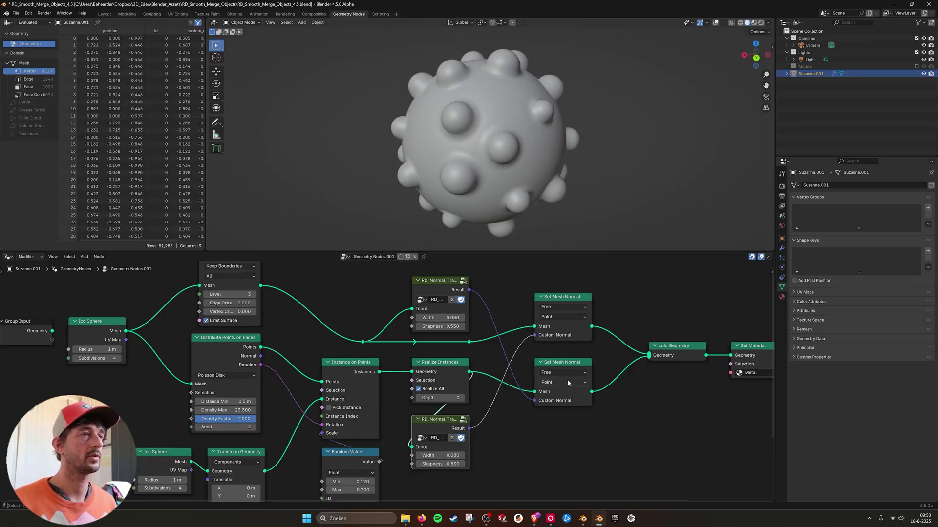
Open the upper RD_Normal_Transfer group, select its nodes to review the whole setup, and return to the main tree
scroll(507, 409, down, 5)
middle_drag(507, 418, 501, 380)
scroll(505, 378, down, 1)
scroll(498, 381, up, 1)
scroll(517, 391, up, 1)
scroll(531, 412, down, 1)
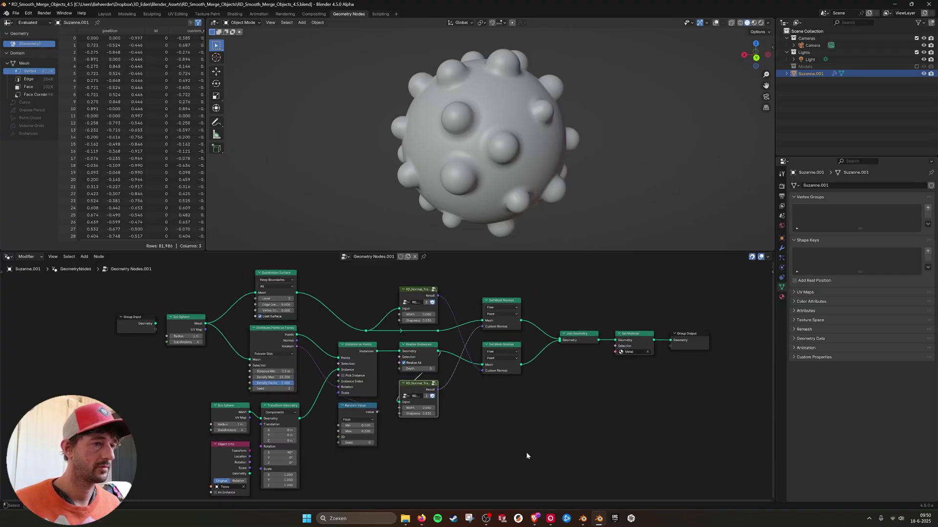
click(434, 290)
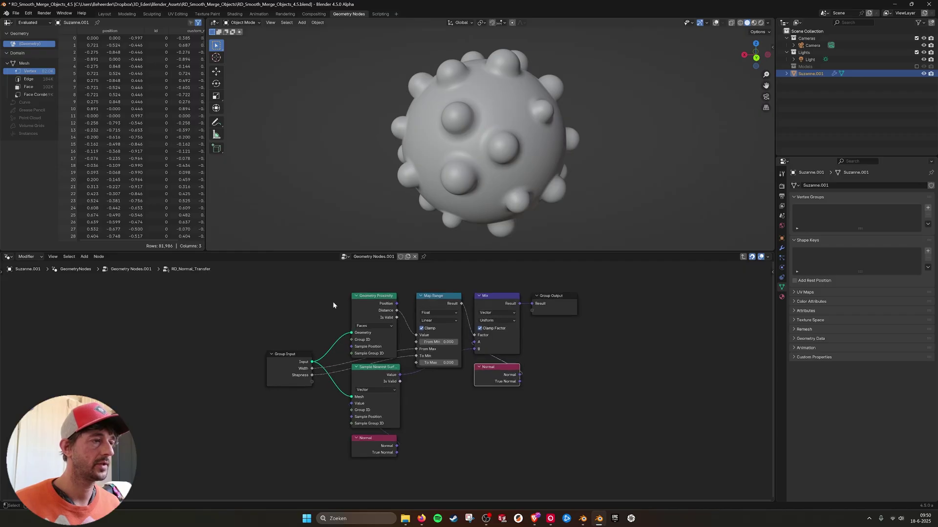
drag(194, 277, 514, 410)
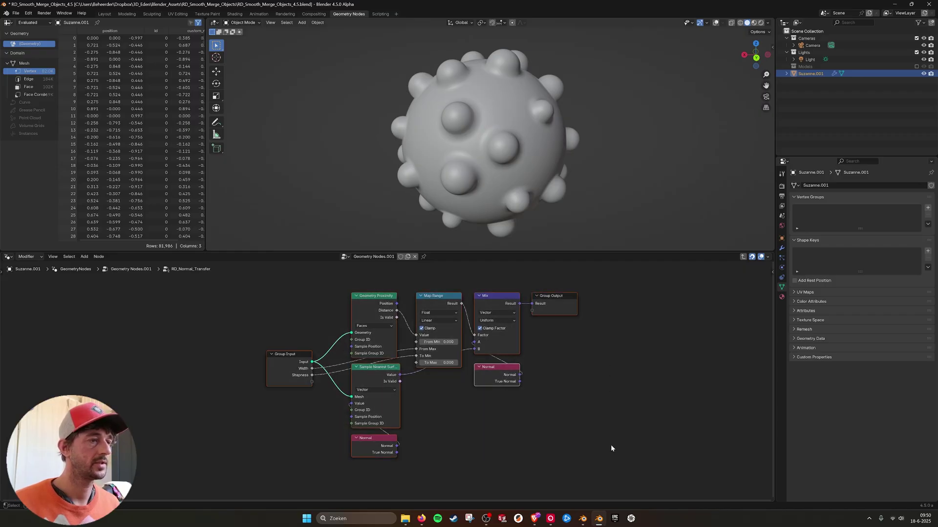
click(742, 256)
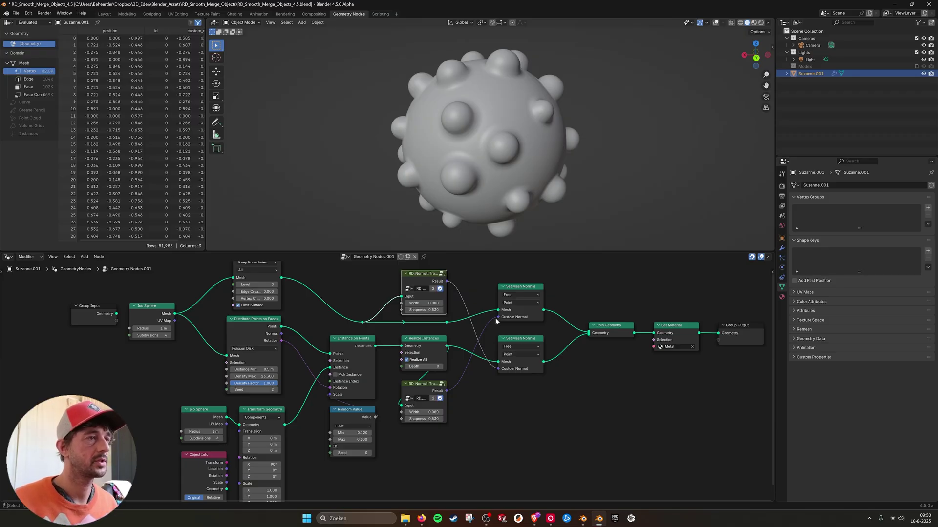
Connect the Torus Object Info node's Geometry output to the Transform Geometry node, replacing the Ico Sphere as the instanced shape, and inspect the result
scroll(498, 321, down, 1)
middle_drag(309, 341, 355, 278)
drag(282, 428, 295, 363)
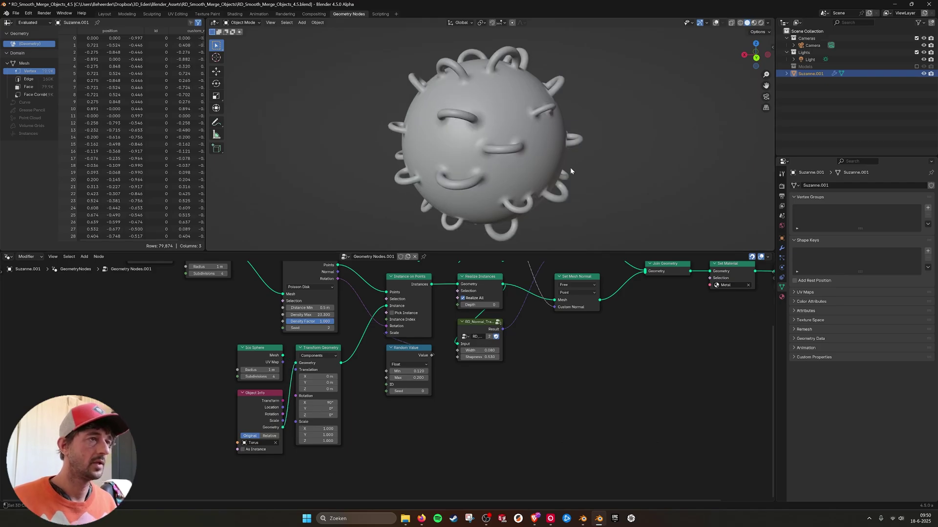
middle_drag(568, 169, 548, 171)
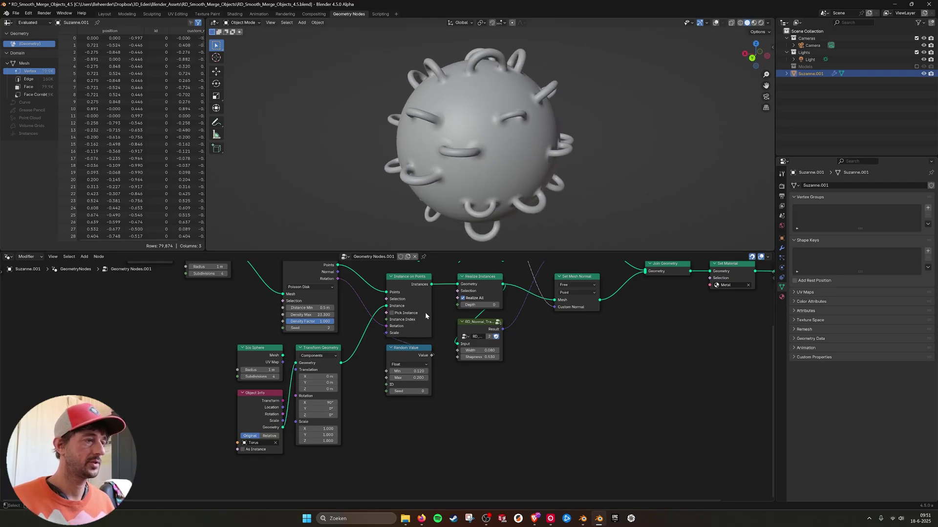
Try a different Rotation in the Transform Geometry node for the torus instances, and undo the change
mouse_move(319, 402)
mouse_down()
mouse_move(376, 403)
mouse_move(311, 402)
mouse_move(327, 416)
mouse_up()
key(ctrl+z)
key(ctrl+z)
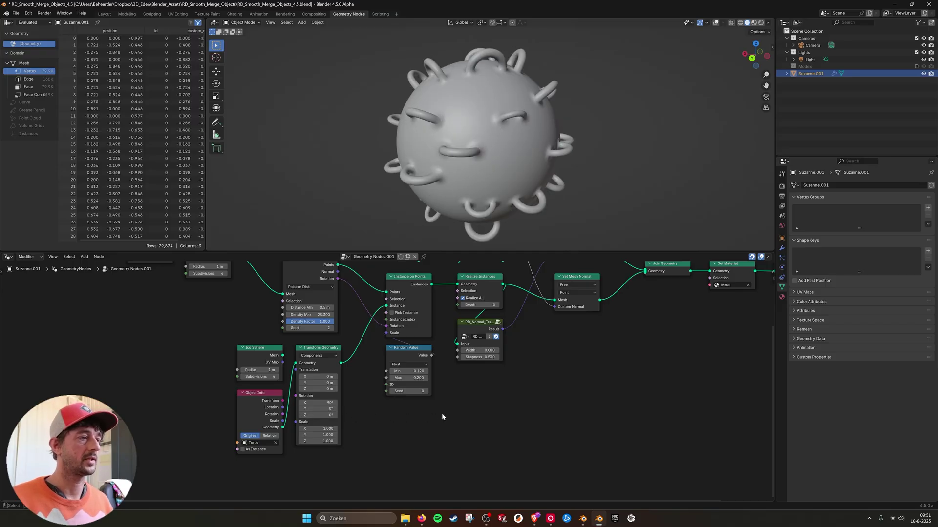
scroll(558, 279, down, 2)
scroll(560, 283, down, 1)
middle_drag(560, 283, 525, 321)
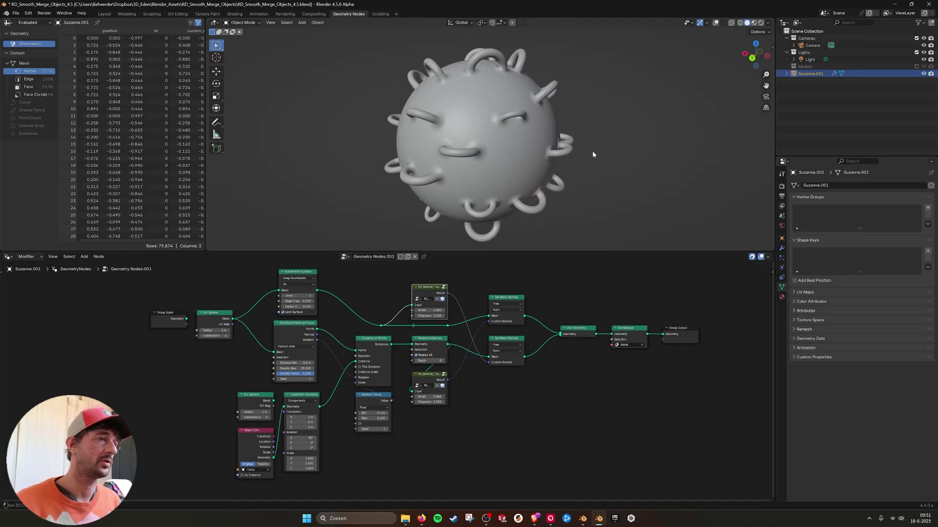
scroll(450, 315, up, 1)
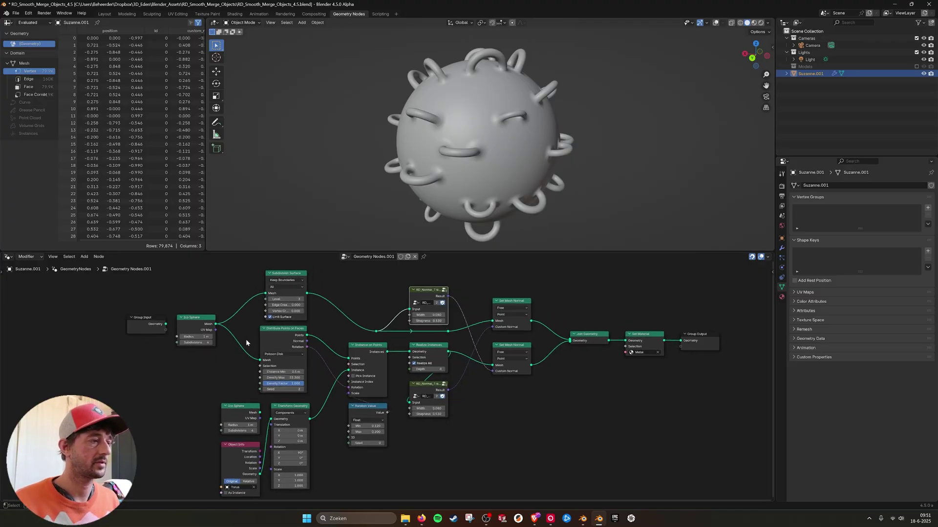
middle_drag(246, 340, 249, 332)
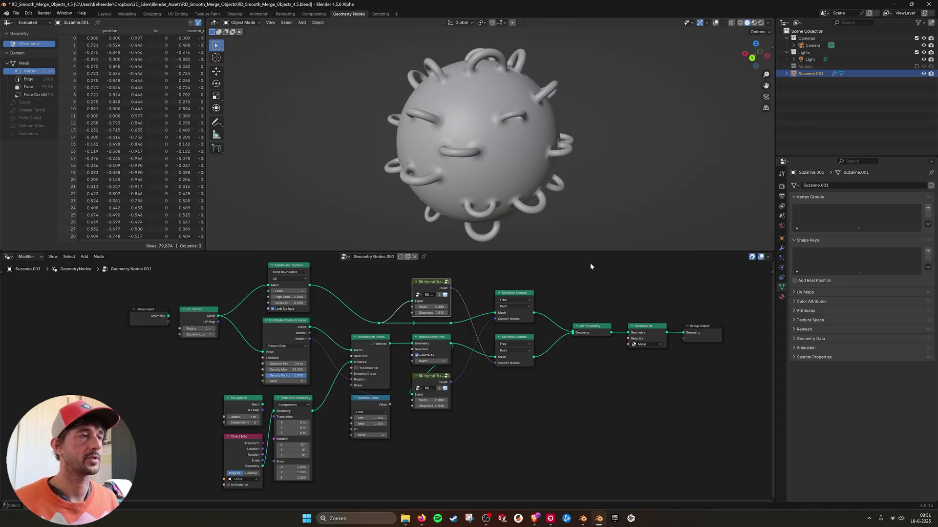